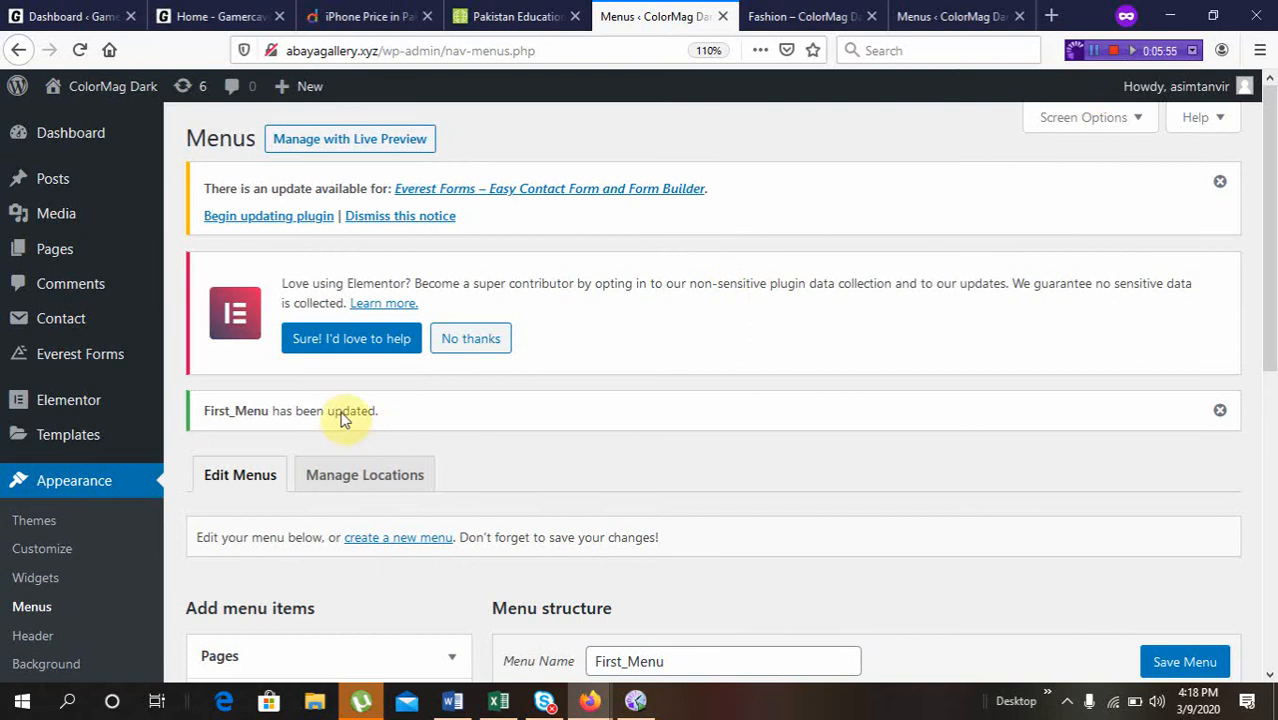
Open the page for adding new plugins and search the plugin directory for "mega max menu".
scroll(171, 371, down, 5)
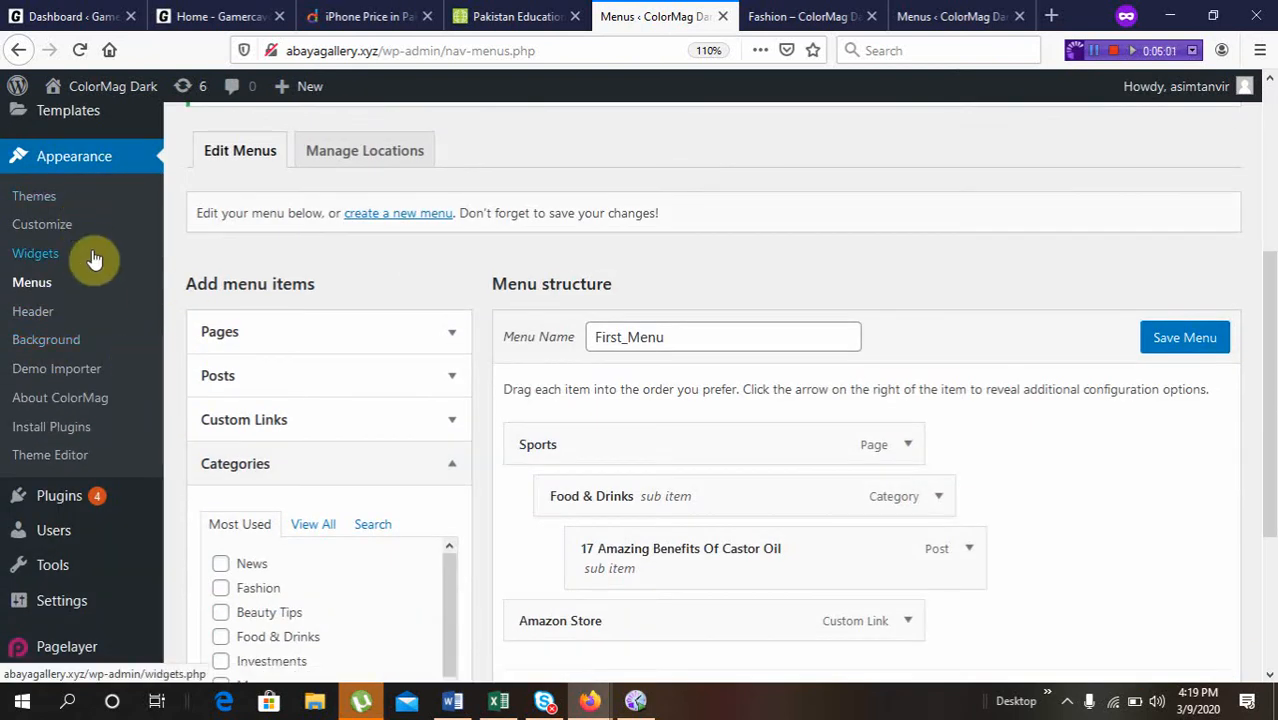
mouse_move(80, 494)
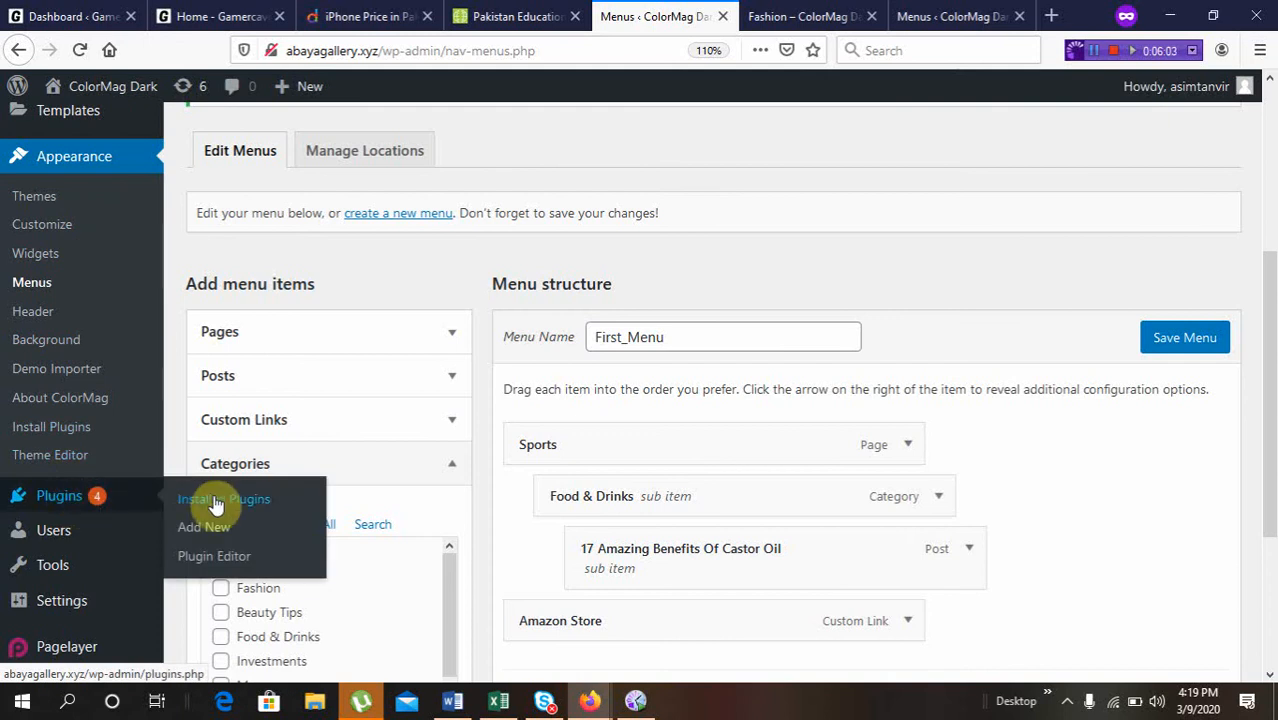
click(213, 530)
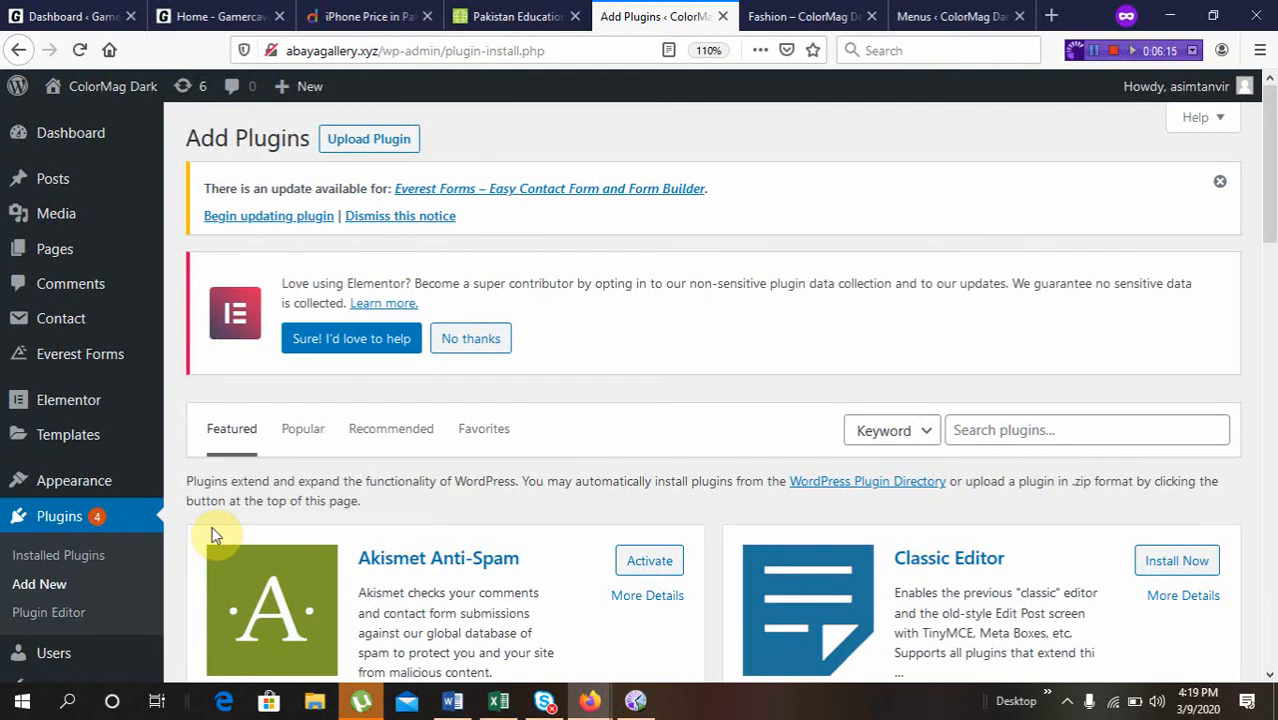
scroll(608, 491, down, 3)
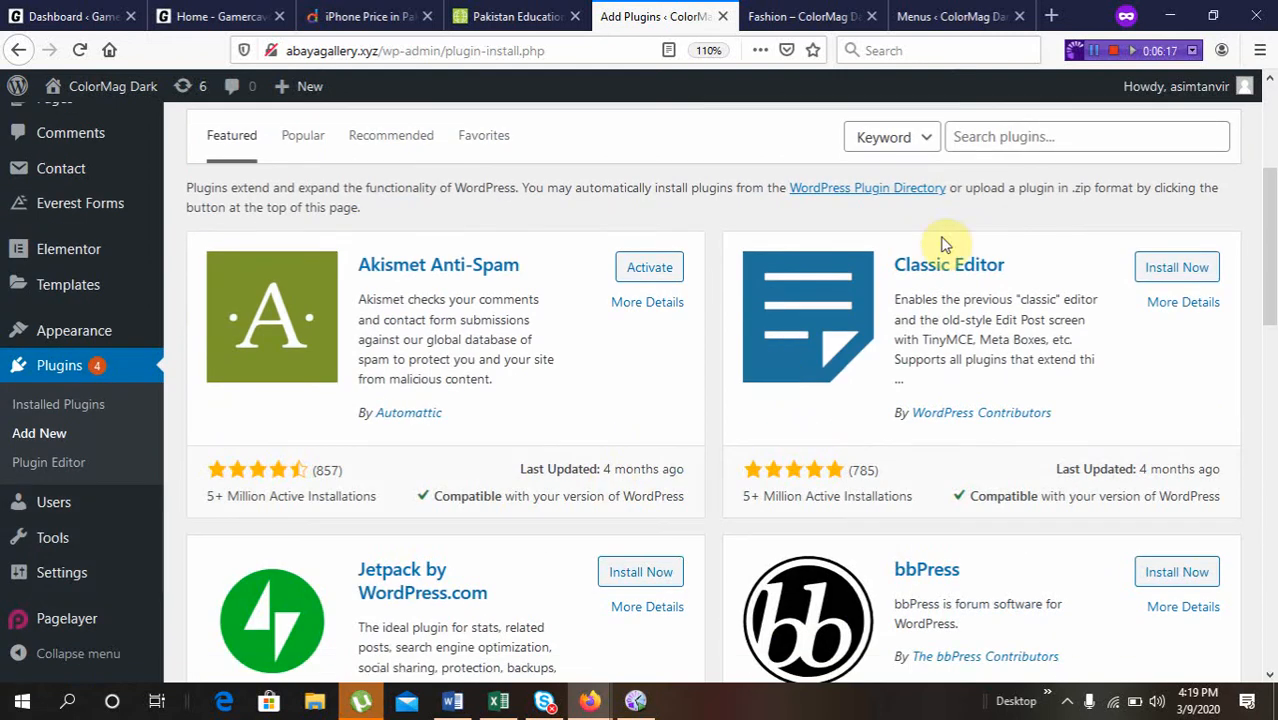
click(1004, 137)
text(mega max)
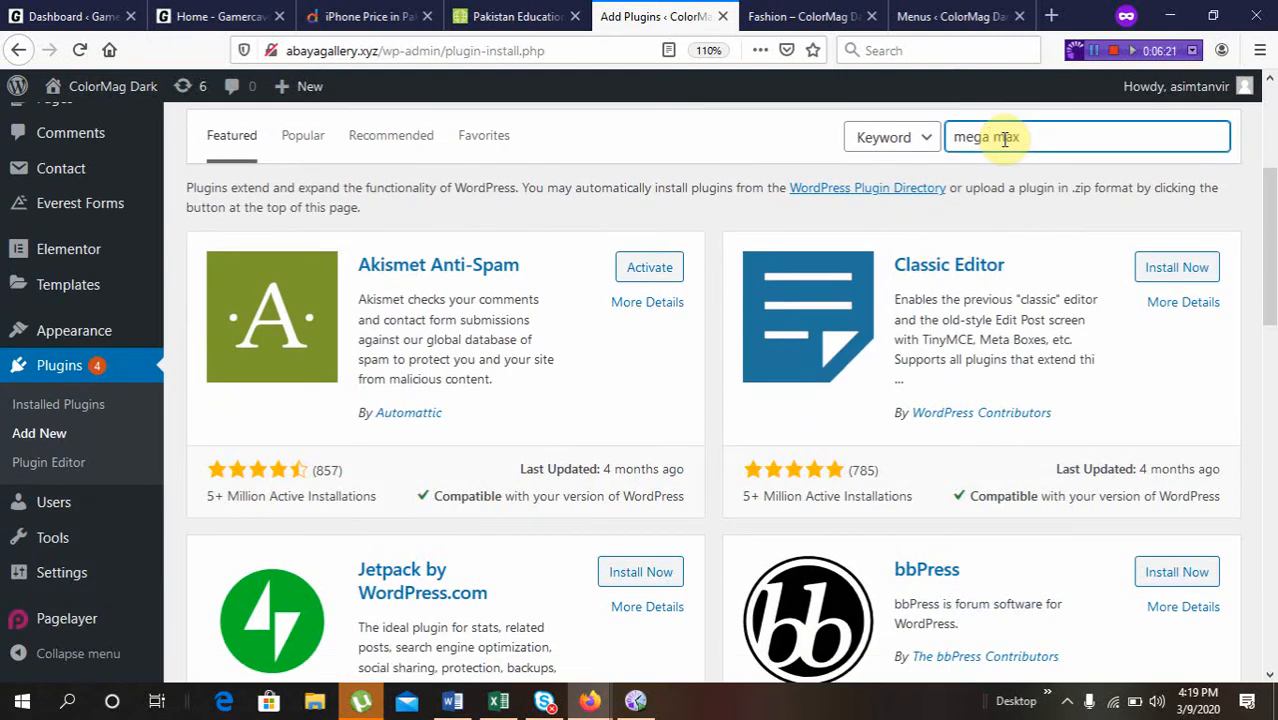
text( menu)
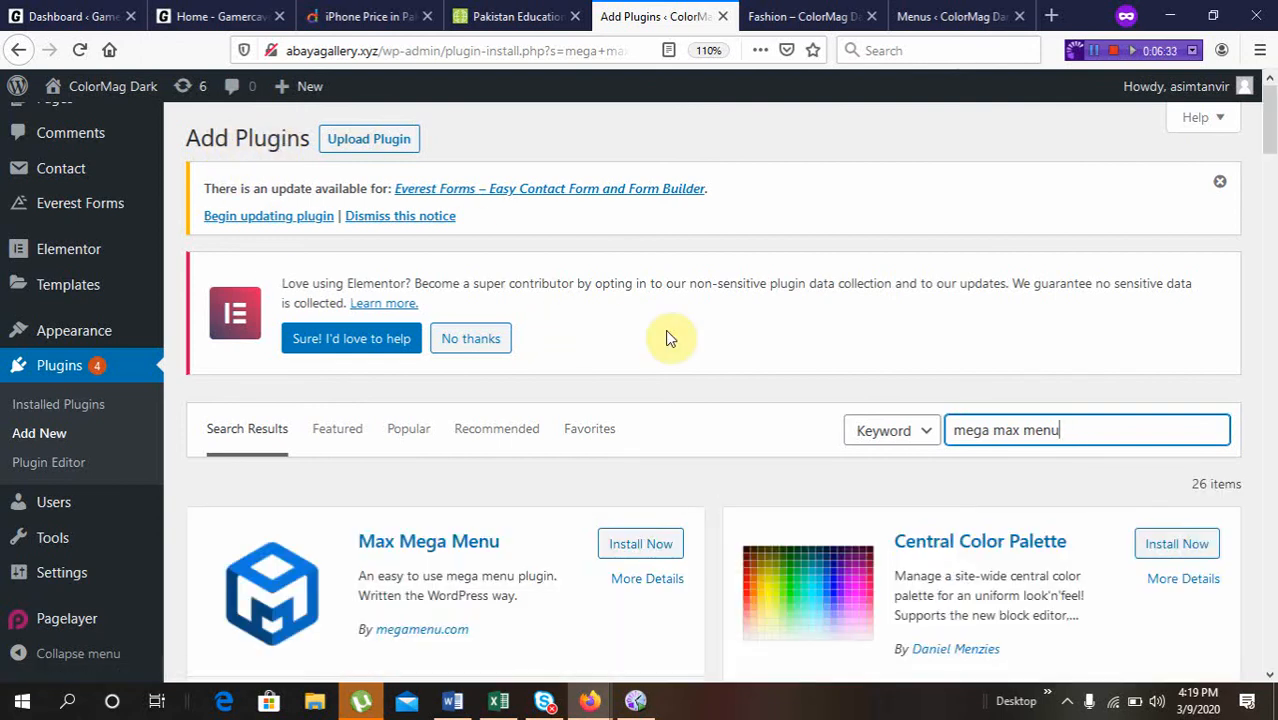
Install and activate the Max Mega Menu plugin from the search results.
scroll(666, 331, down, 4)
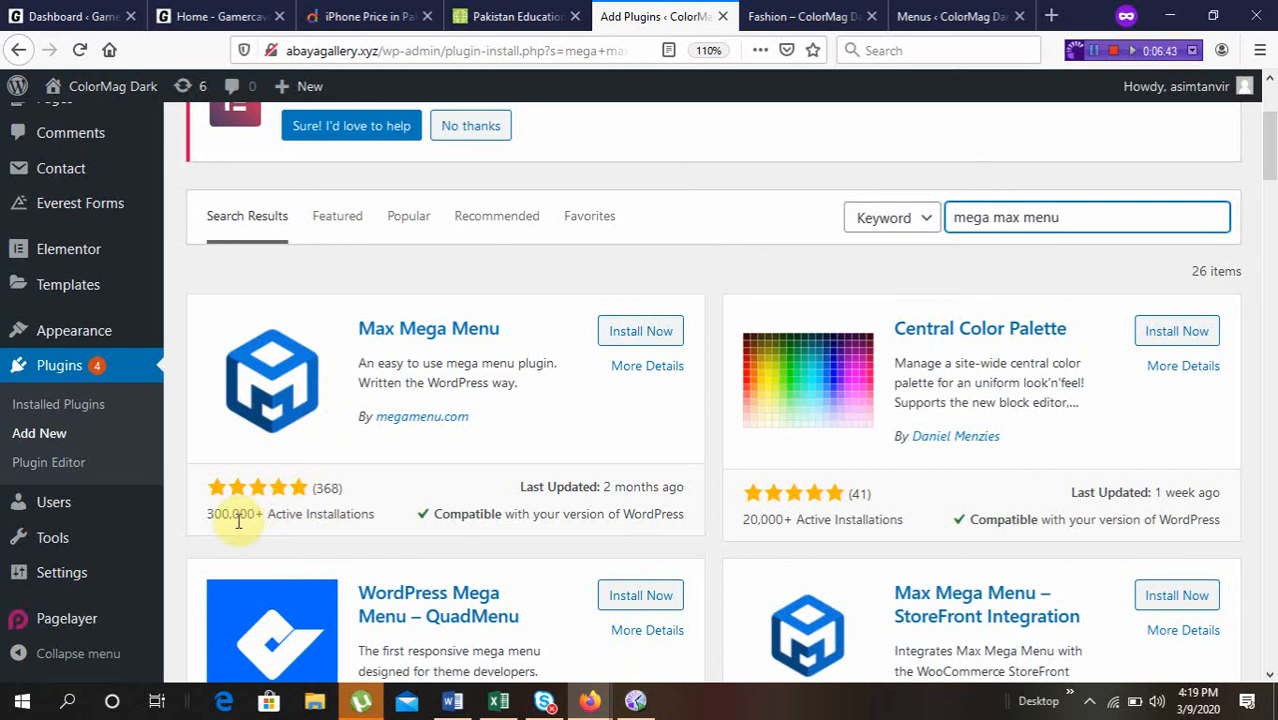
scroll(237, 522, up, 3)
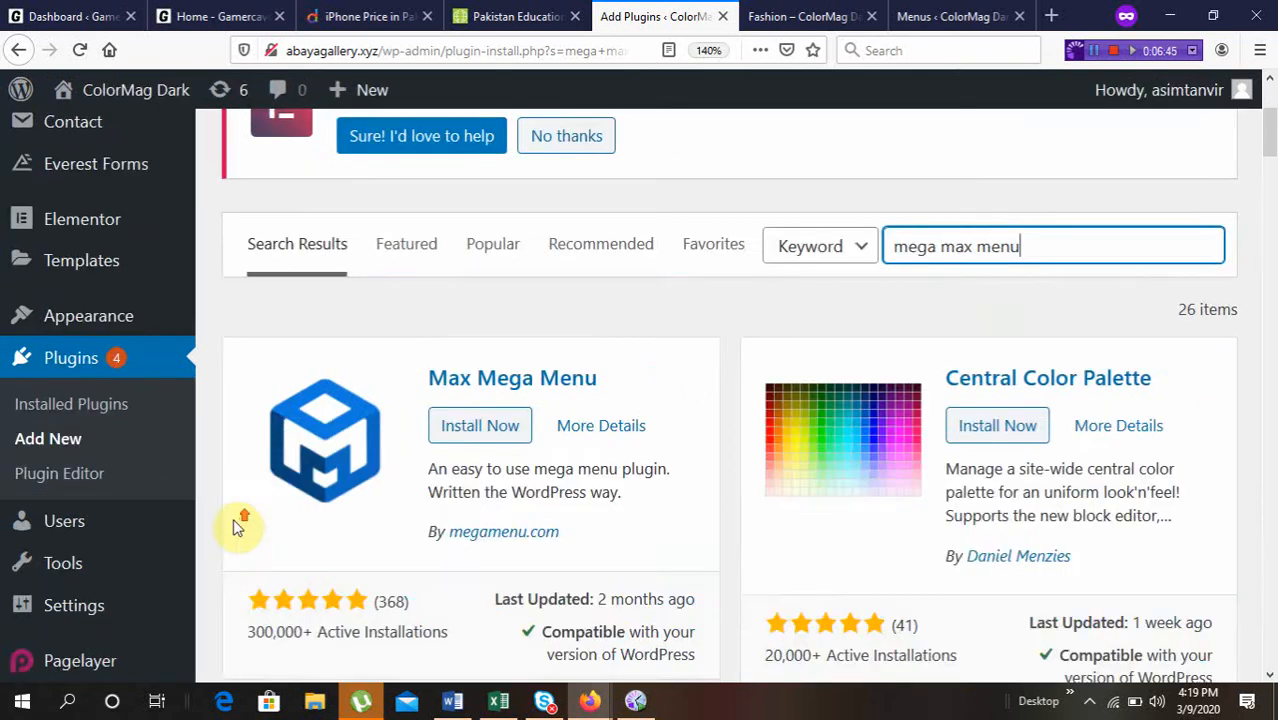
scroll(236, 520, down, 5)
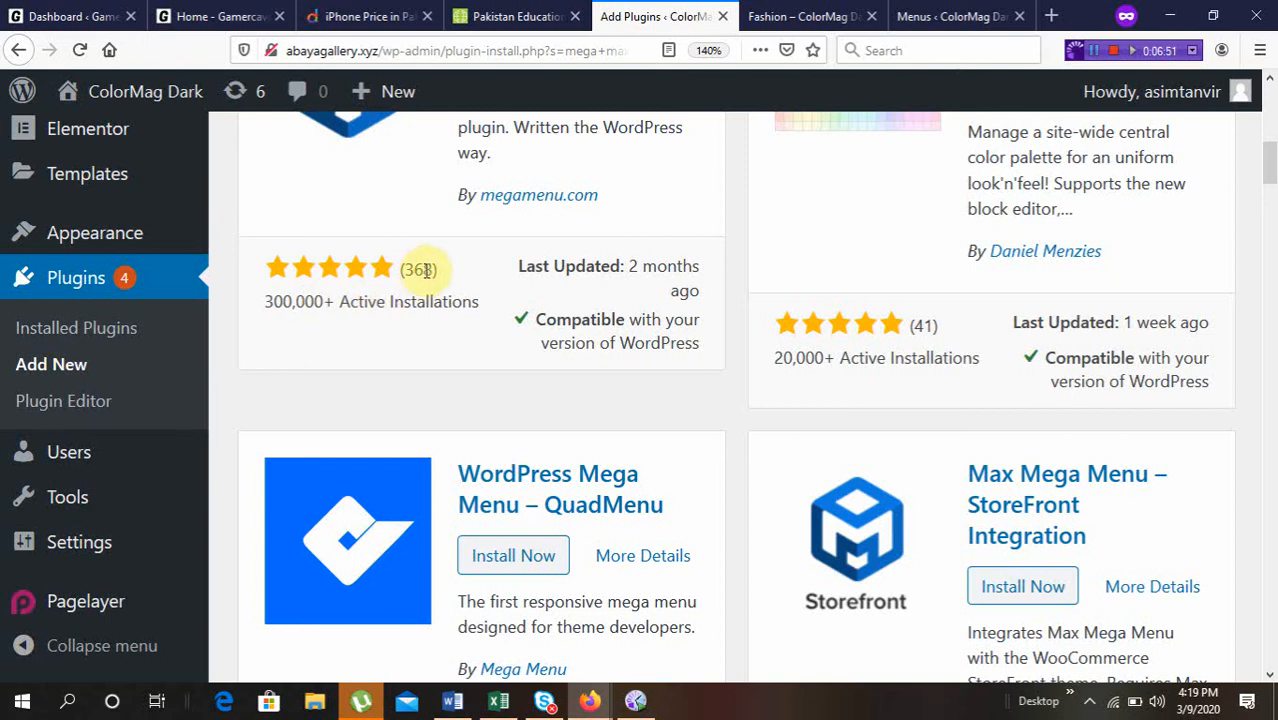
key(ctrl+minus)
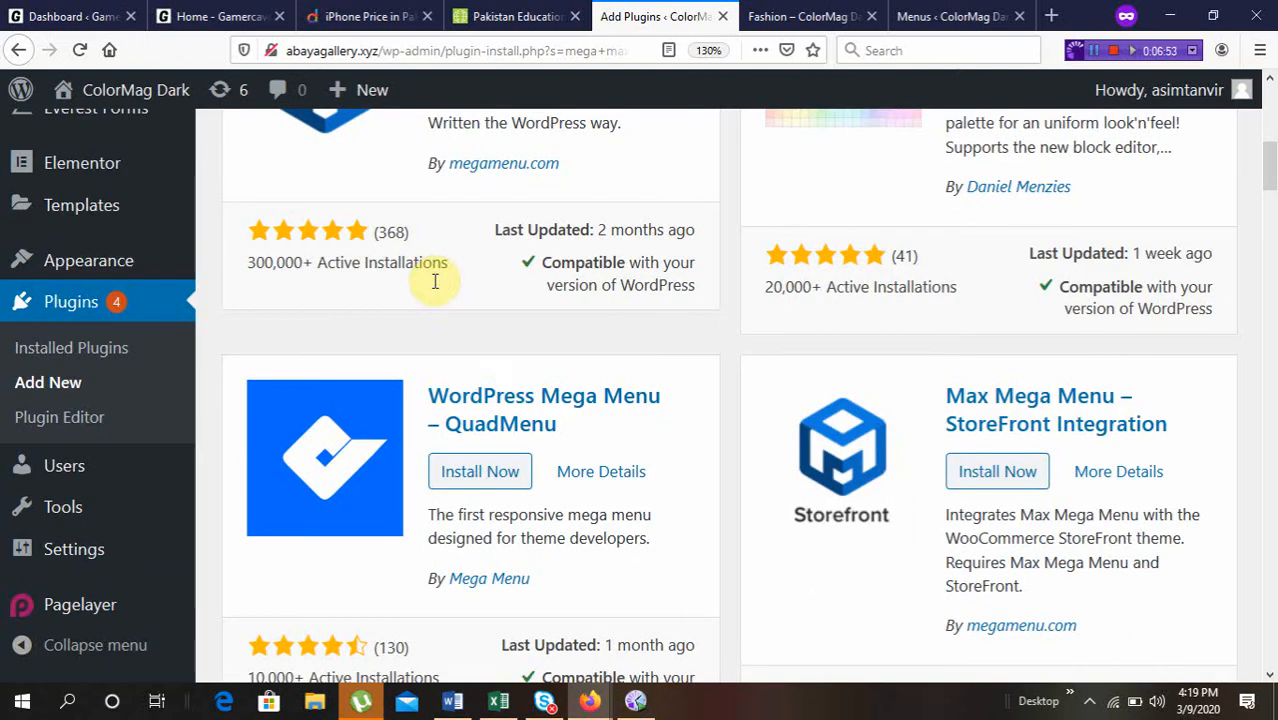
scroll(471, 266, up, 5)
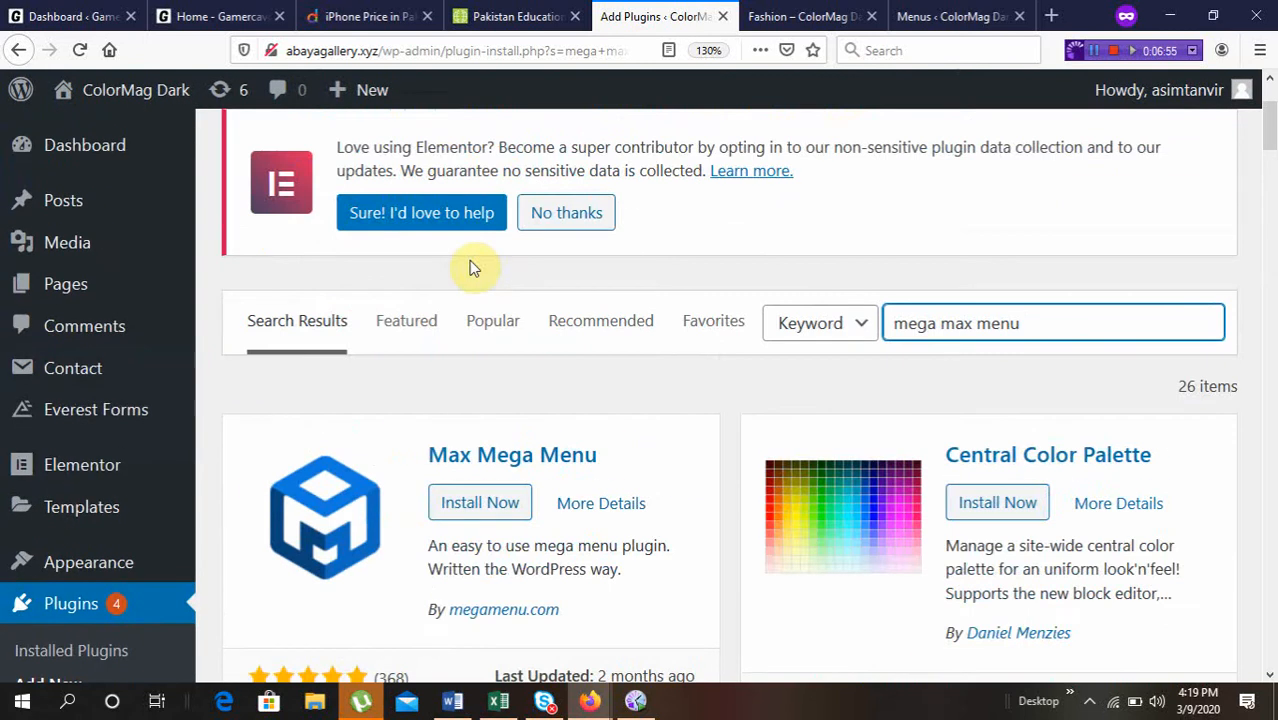
scroll(583, 355, down, 3)
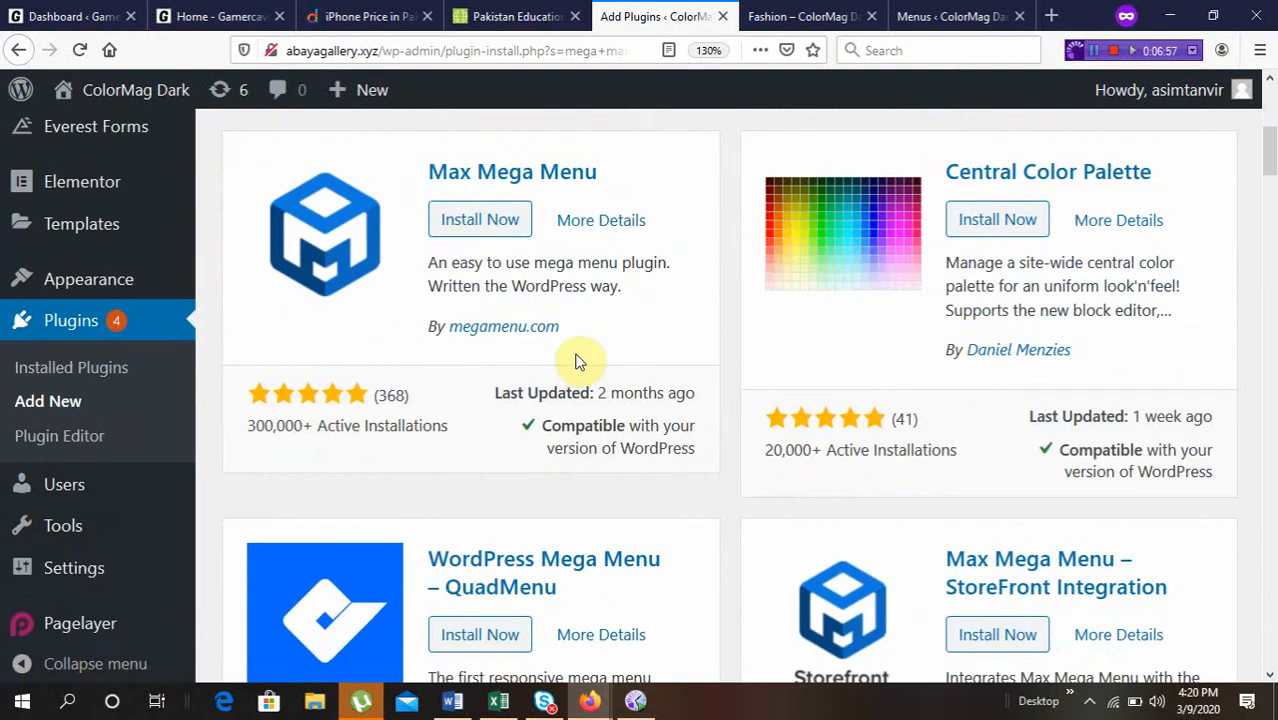
click(481, 221)
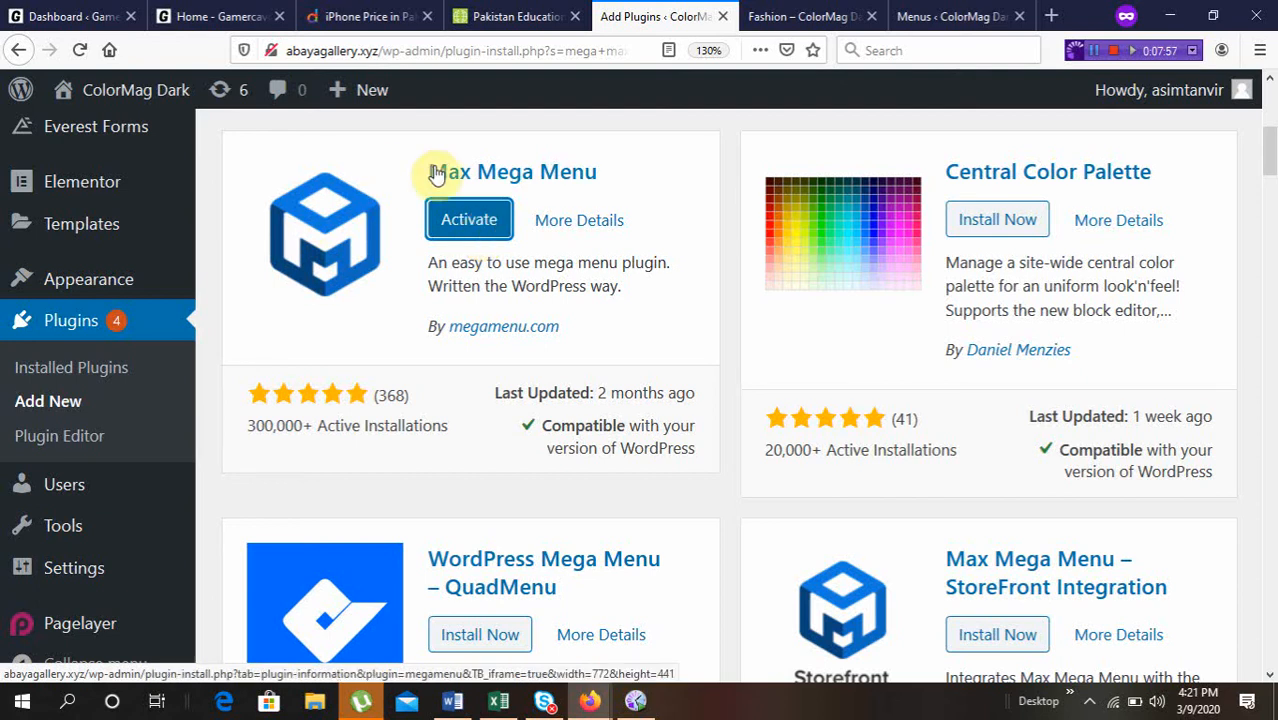
click(470, 224)
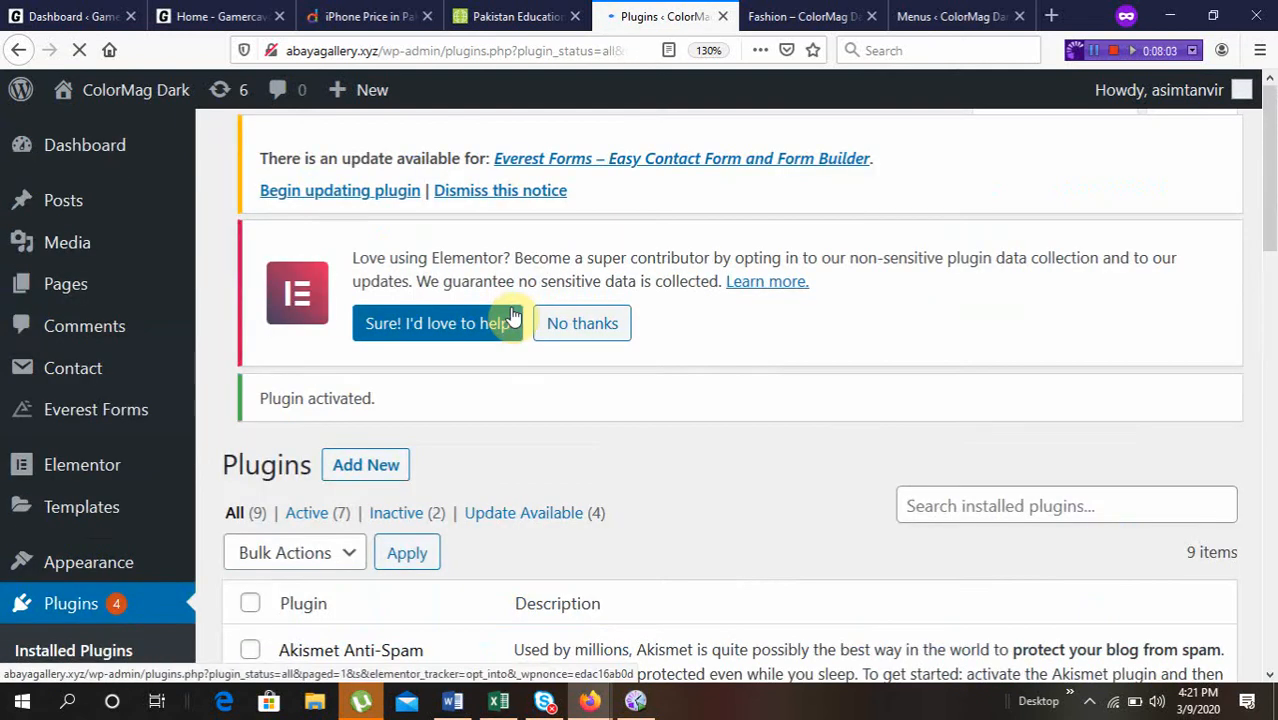
Examine the installed plugins list for the Max Mega Menu entry and check the Mega Menu options in the admin navigation.
scroll(752, 392, down, 5)
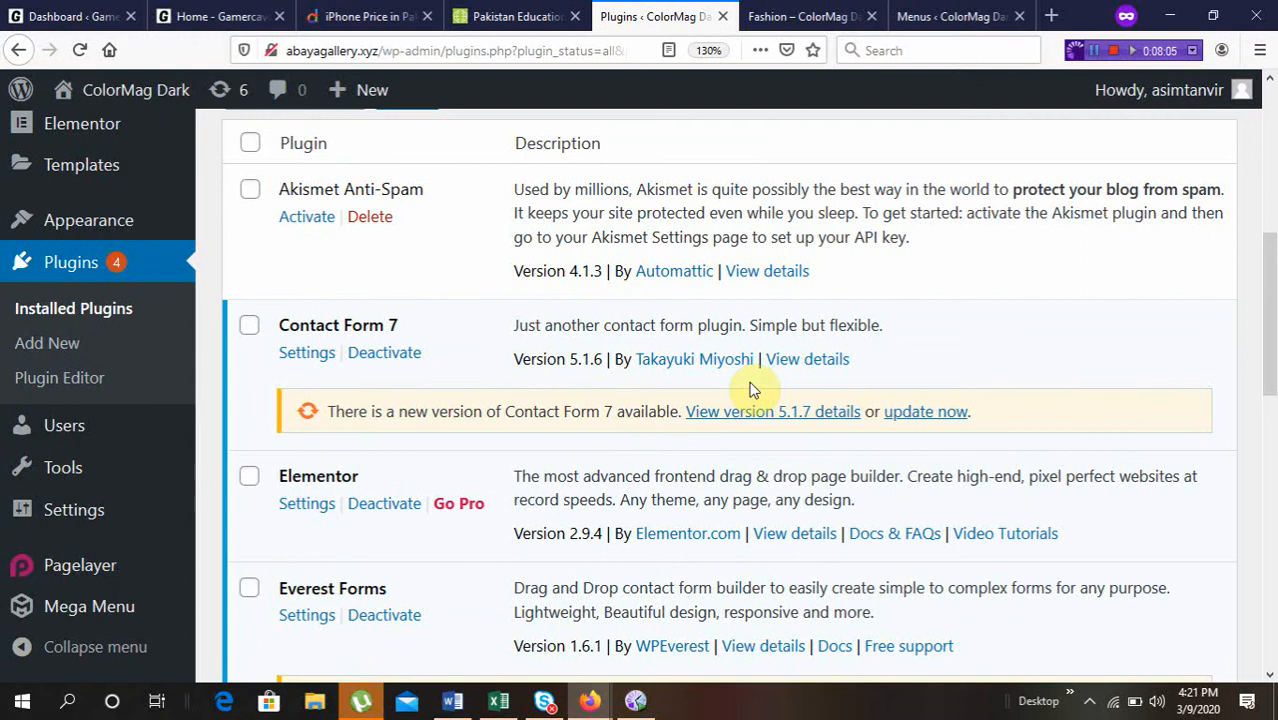
scroll(462, 325, down, 2)
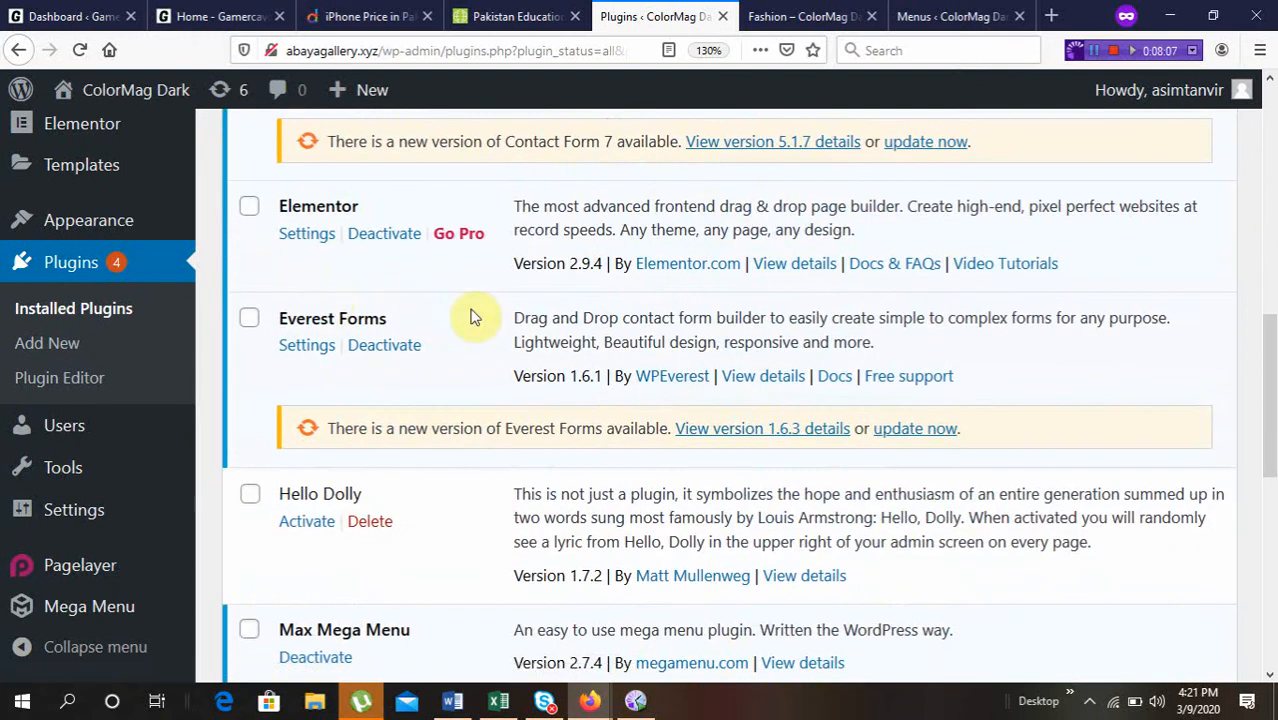
scroll(476, 312, down, 1)
scroll(476, 313, down, 2)
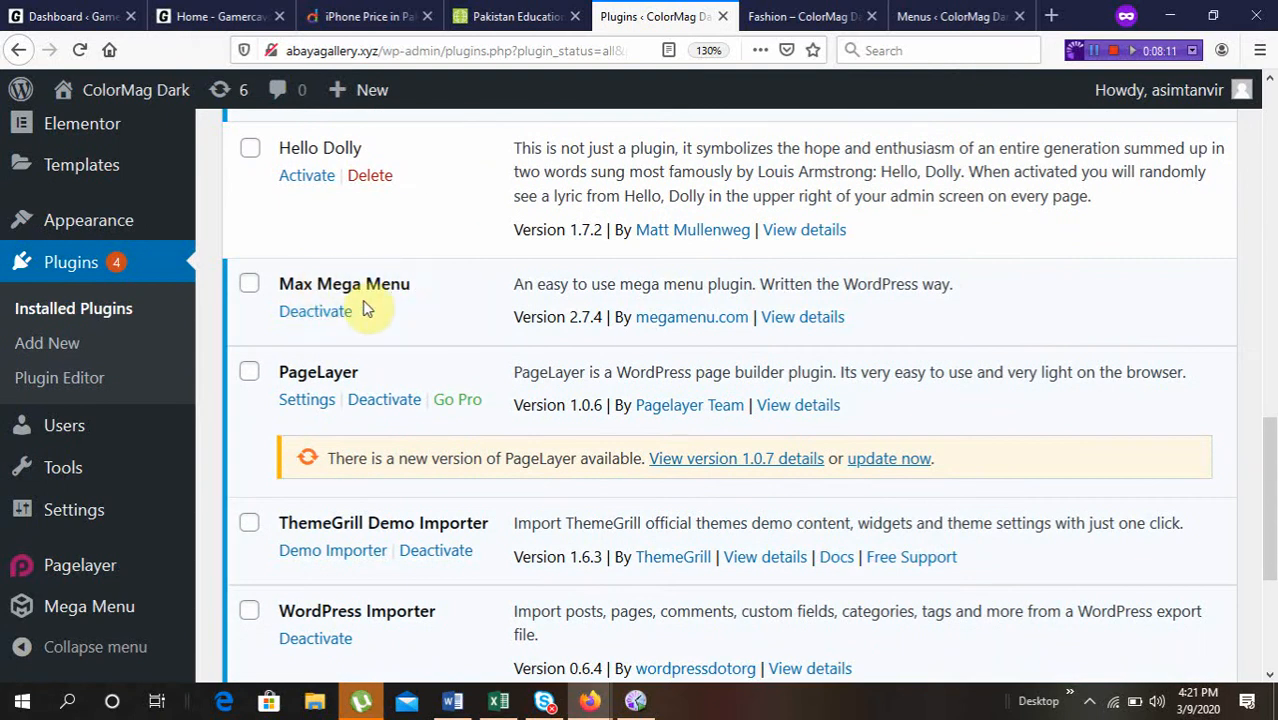
scroll(105, 451, down, 3)
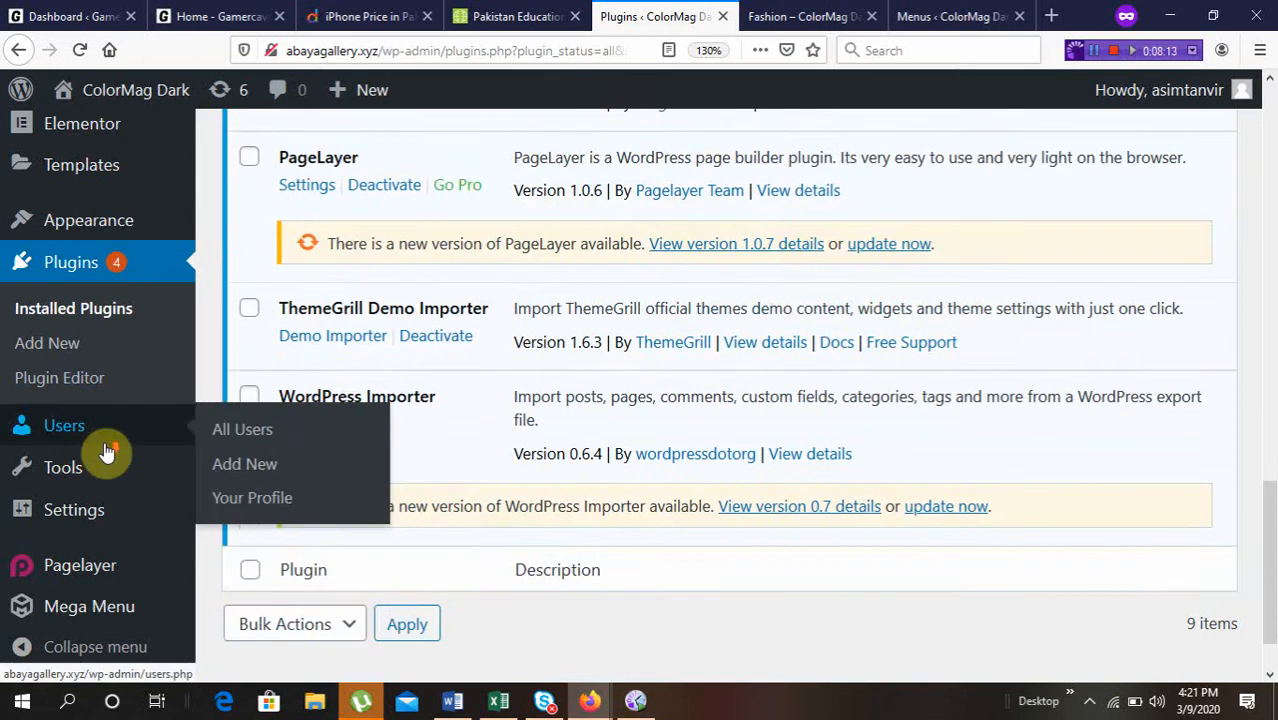
mouse_move(87, 620)
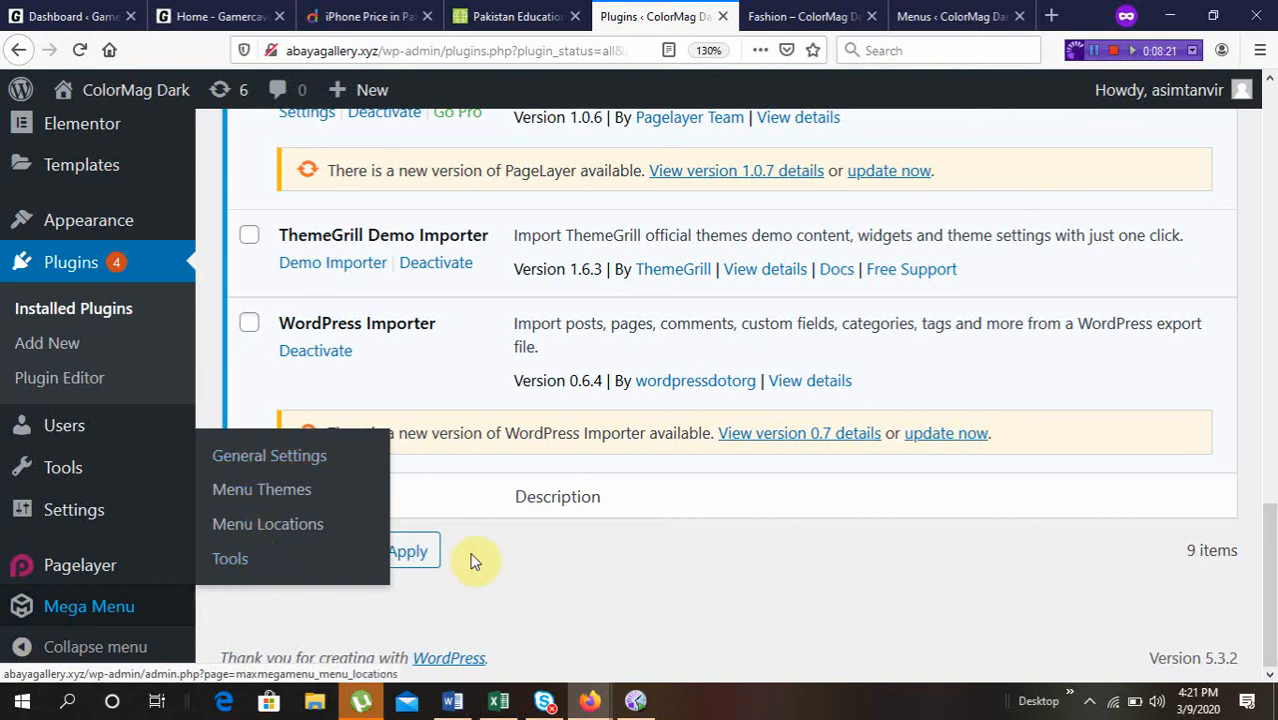
scroll(557, 560, up, 3)
scroll(560, 568, up, 1)
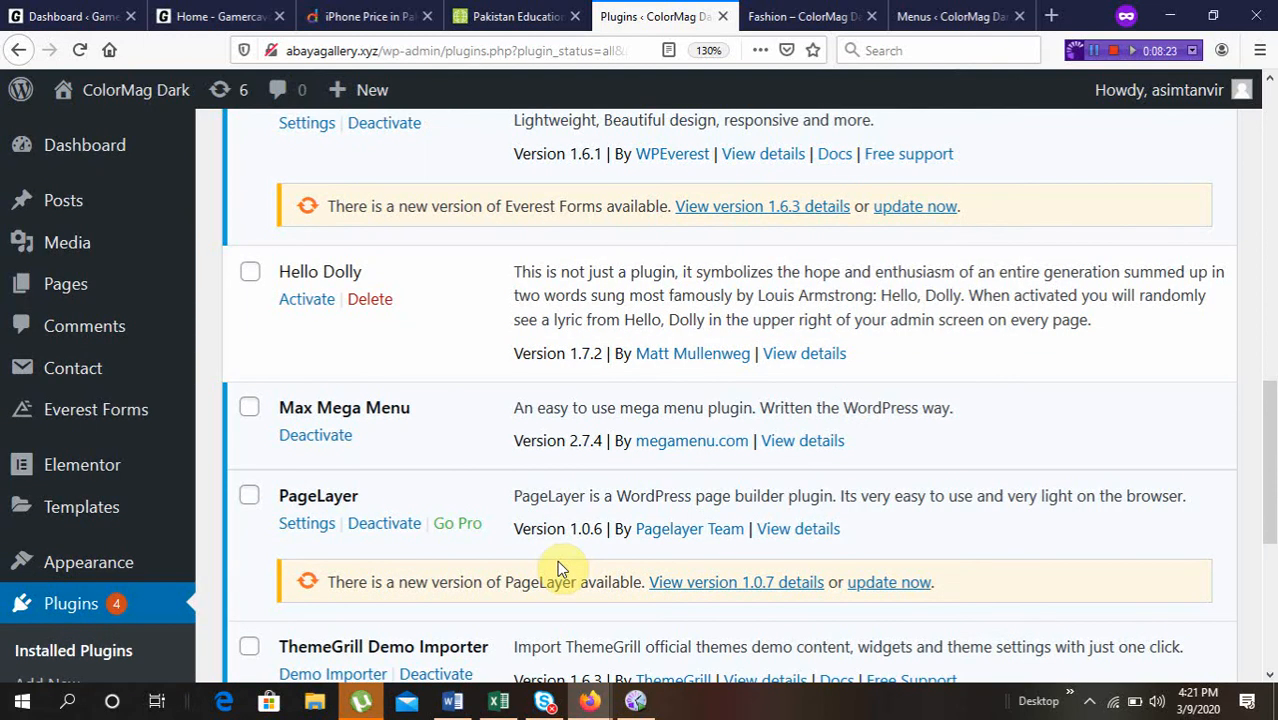
scroll(280, 351, down, 5)
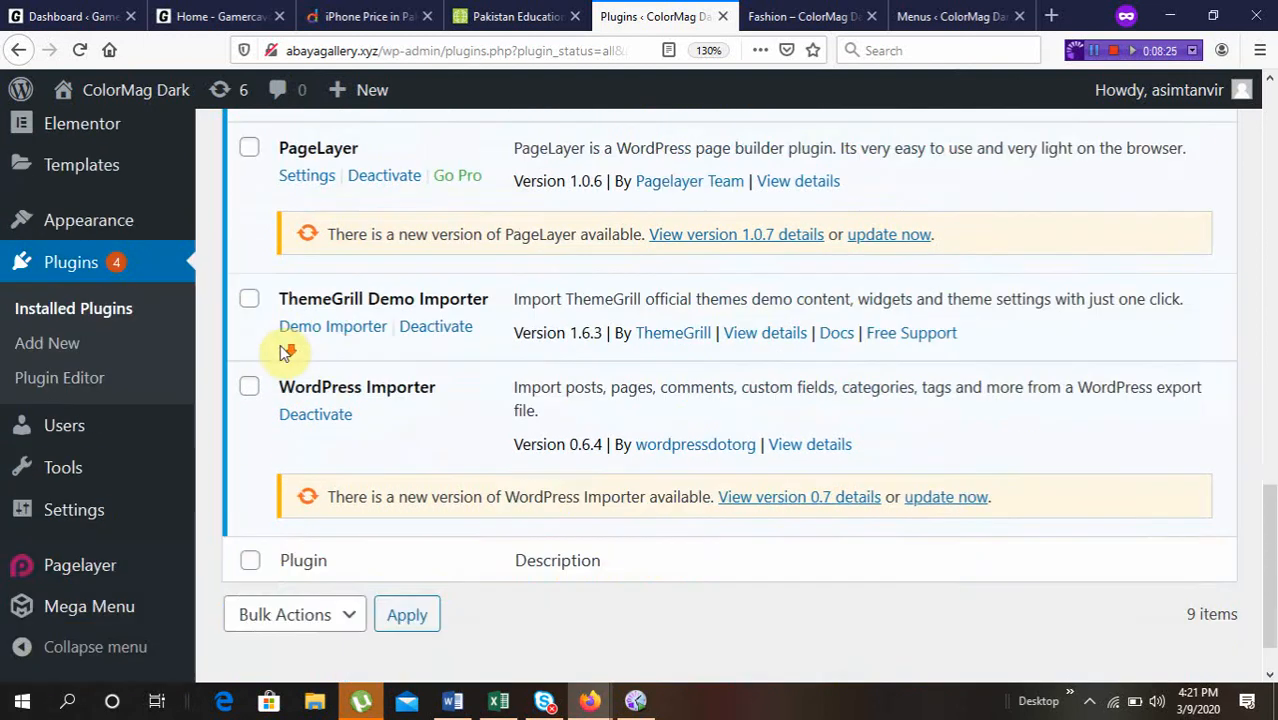
Go to the Menus page under Appearance and review the Max Mega Menu settings for First_Menu.
mouse_move(91, 214)
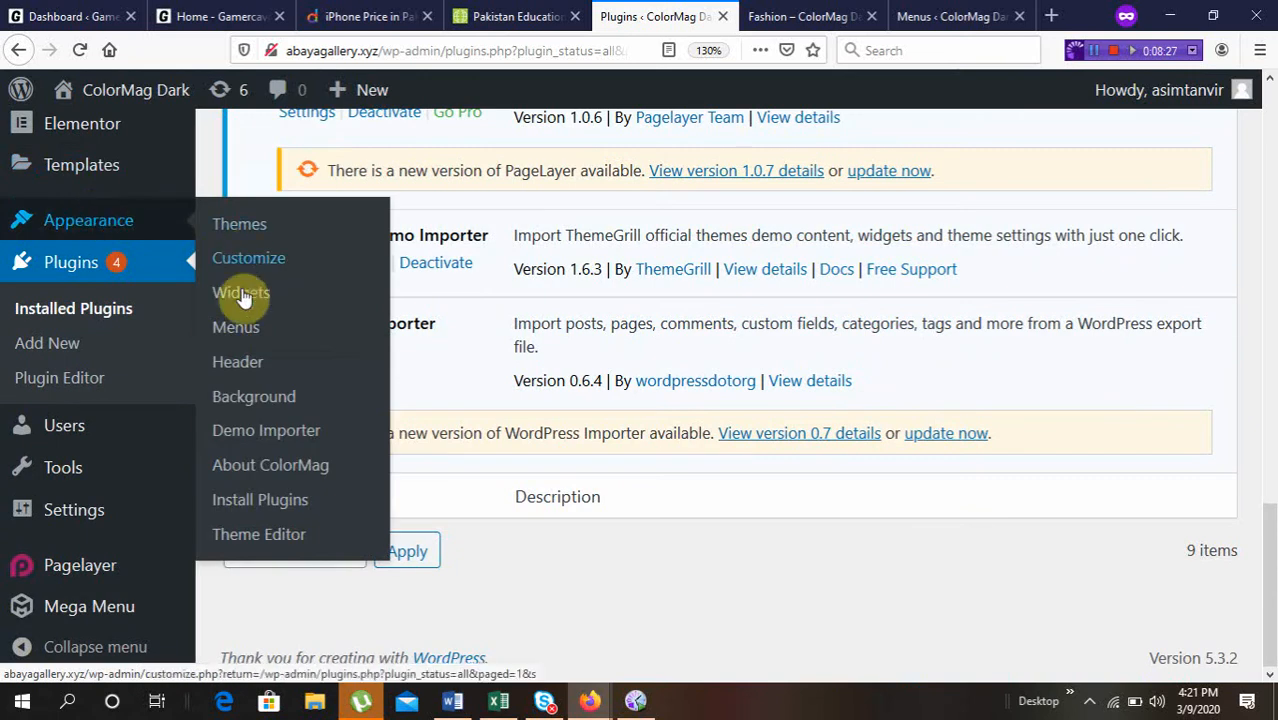
click(238, 329)
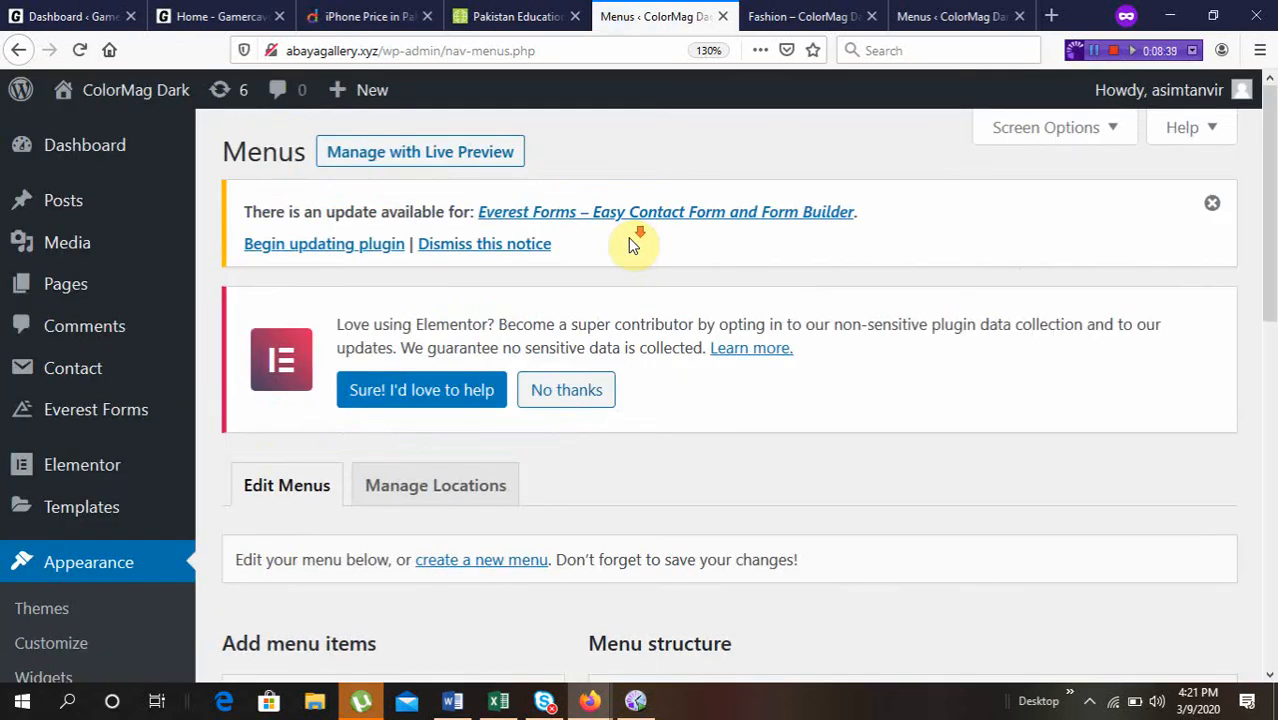
scroll(628, 240, down, 3)
scroll(628, 240, down, 1)
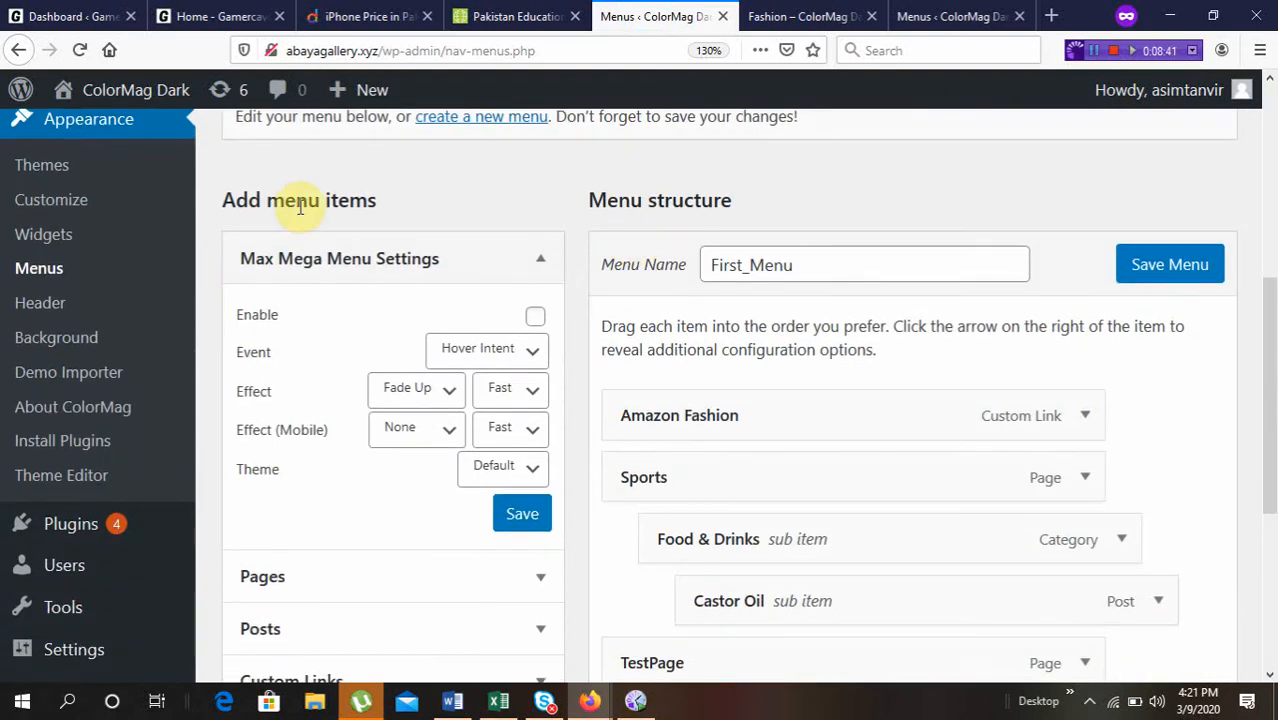
scroll(300, 205, down, 1)
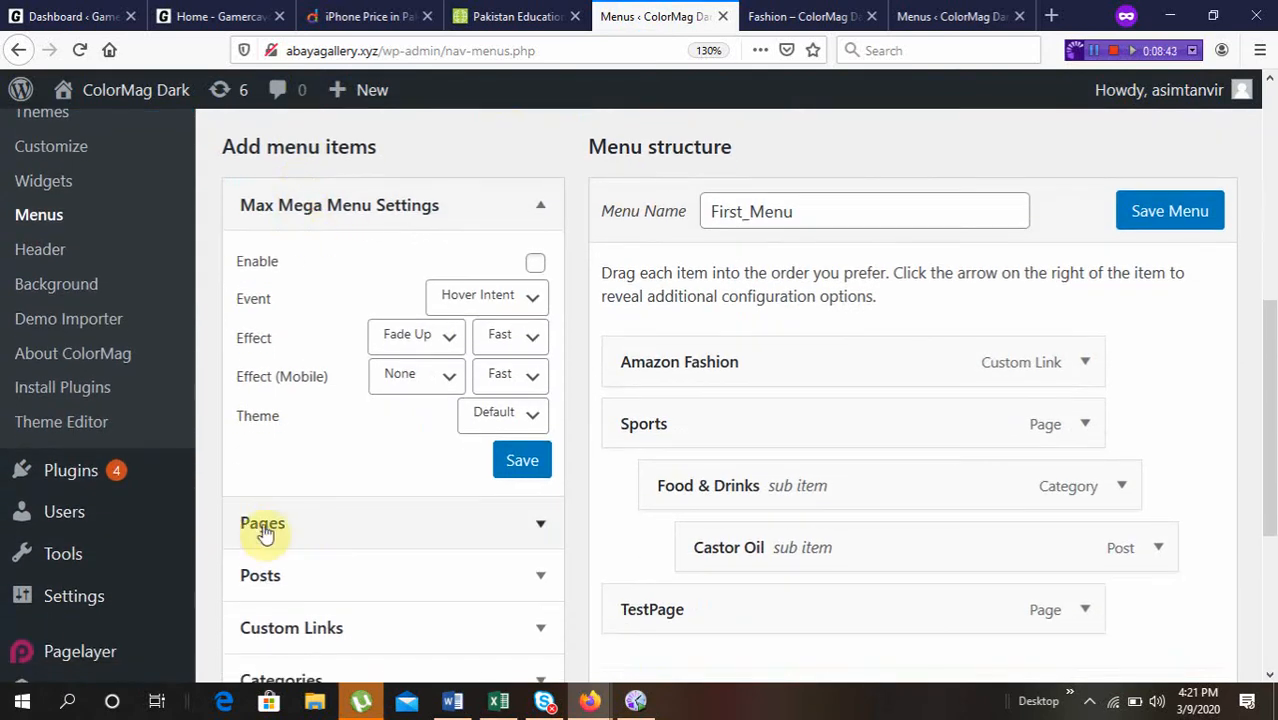
scroll(319, 425, down, 2)
scroll(316, 425, up, 3)
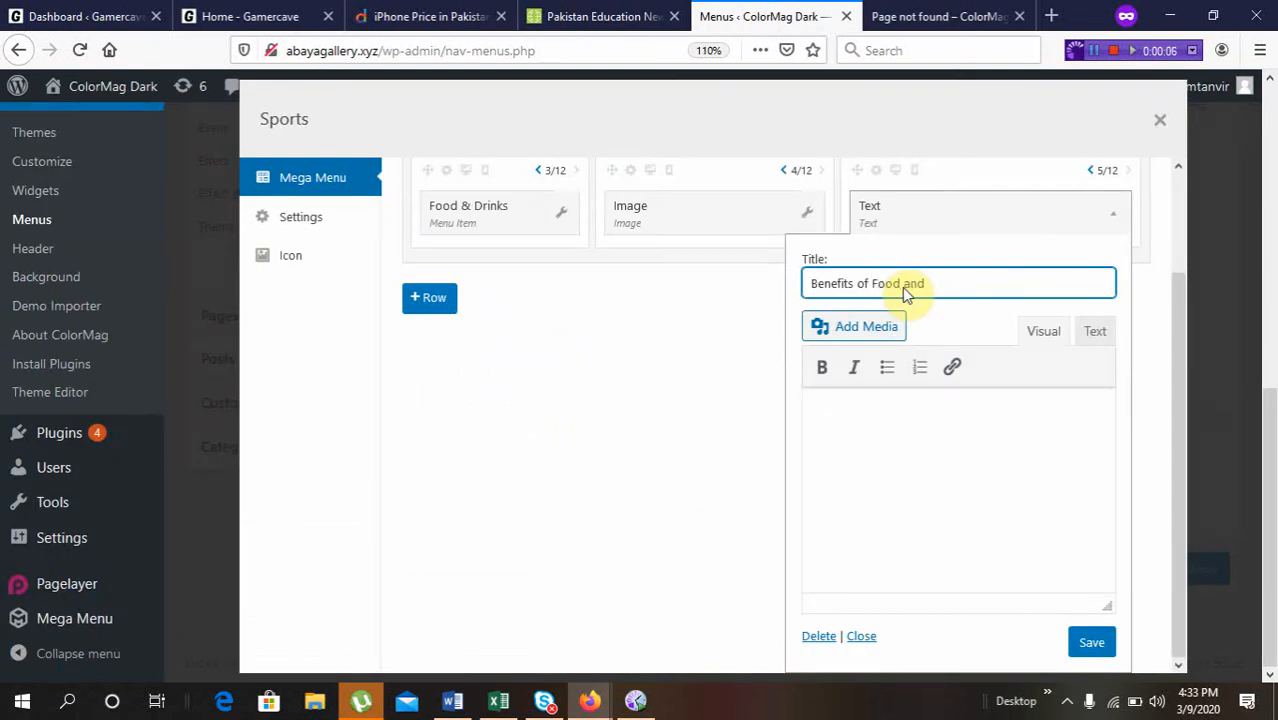
Complete the Text widget's title as "Benefits of Food and Drinks" and enter the body text "Food and drinks have plenty of benefits which are uncountable".
text(Drinks)
click(920, 430)
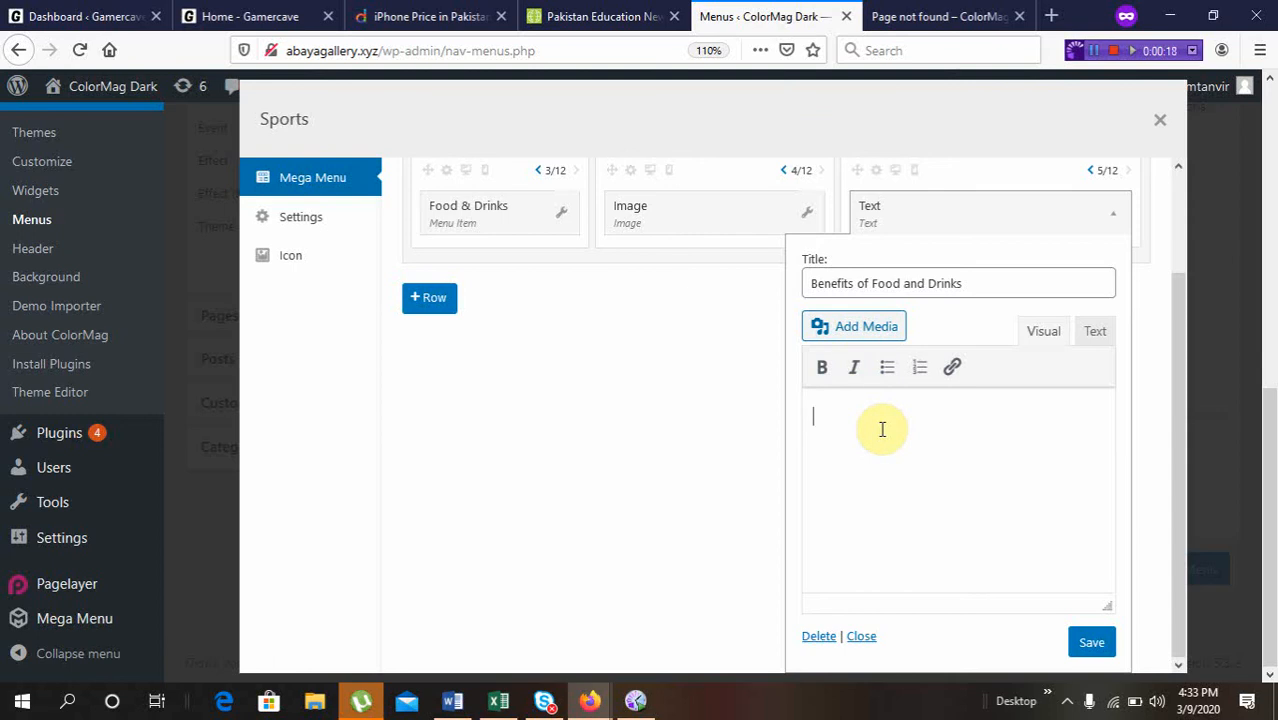
text(Food and drinks hav)
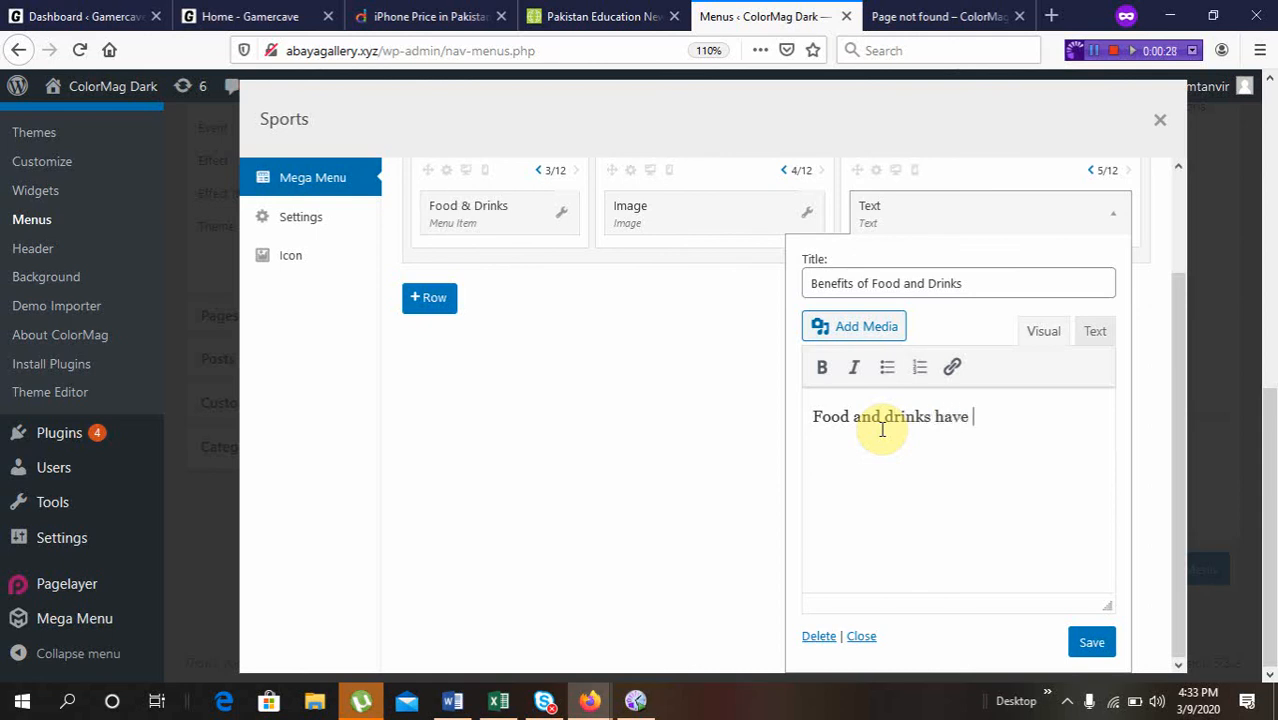
text(eny)
text(ty of)
text( be)
text(nefits )
text(whic)
key(BackSpace)
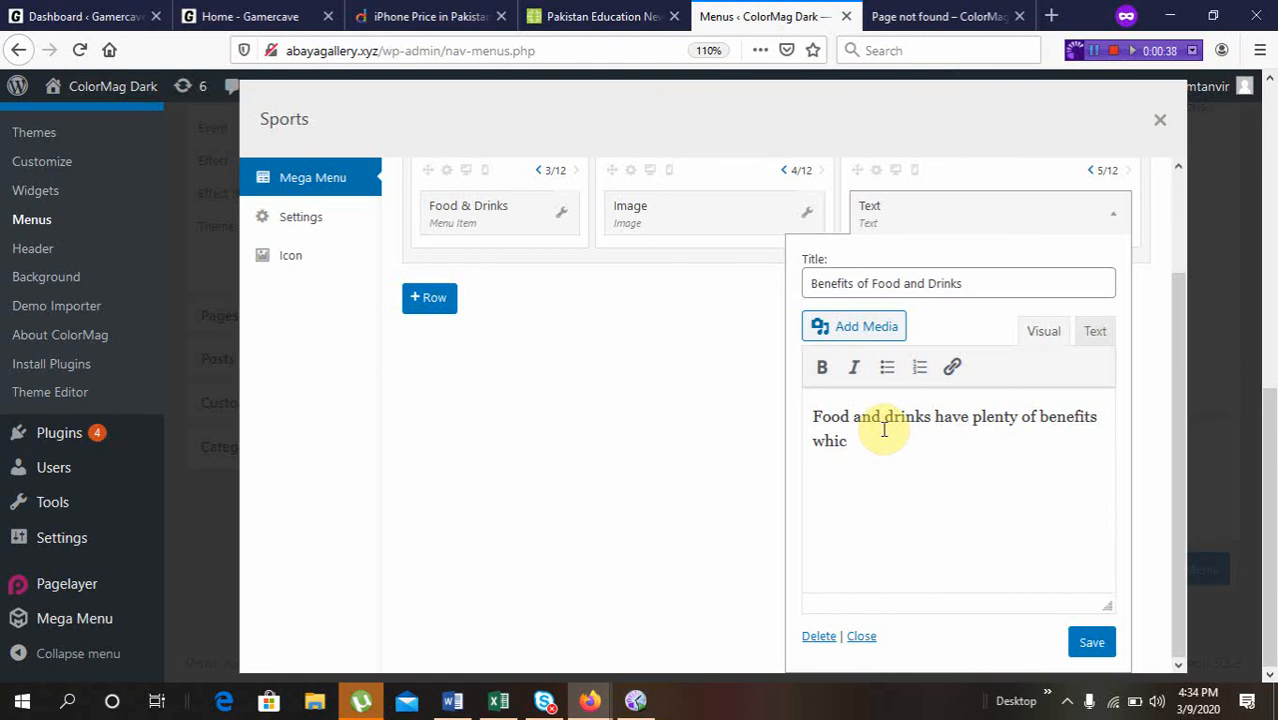
text(h are uncountable)
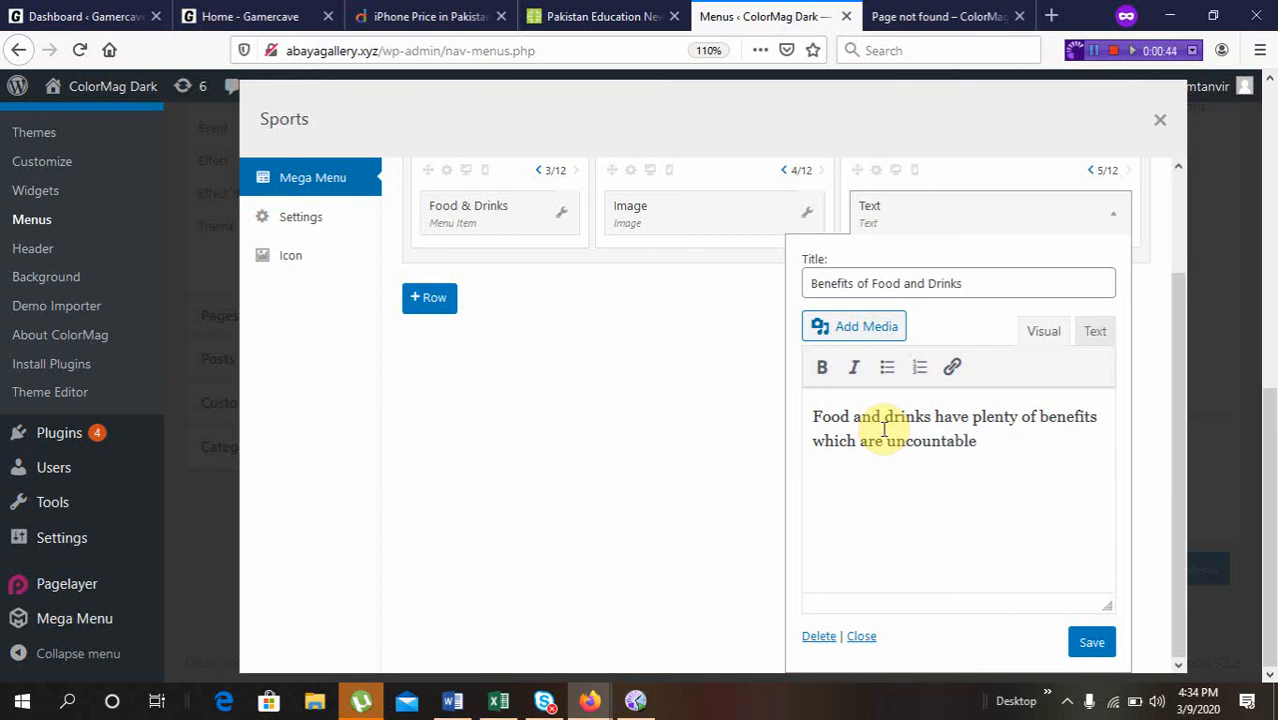
Continue the Text widget's body with "and you can control your body fitness".
text( and you can cntrol)
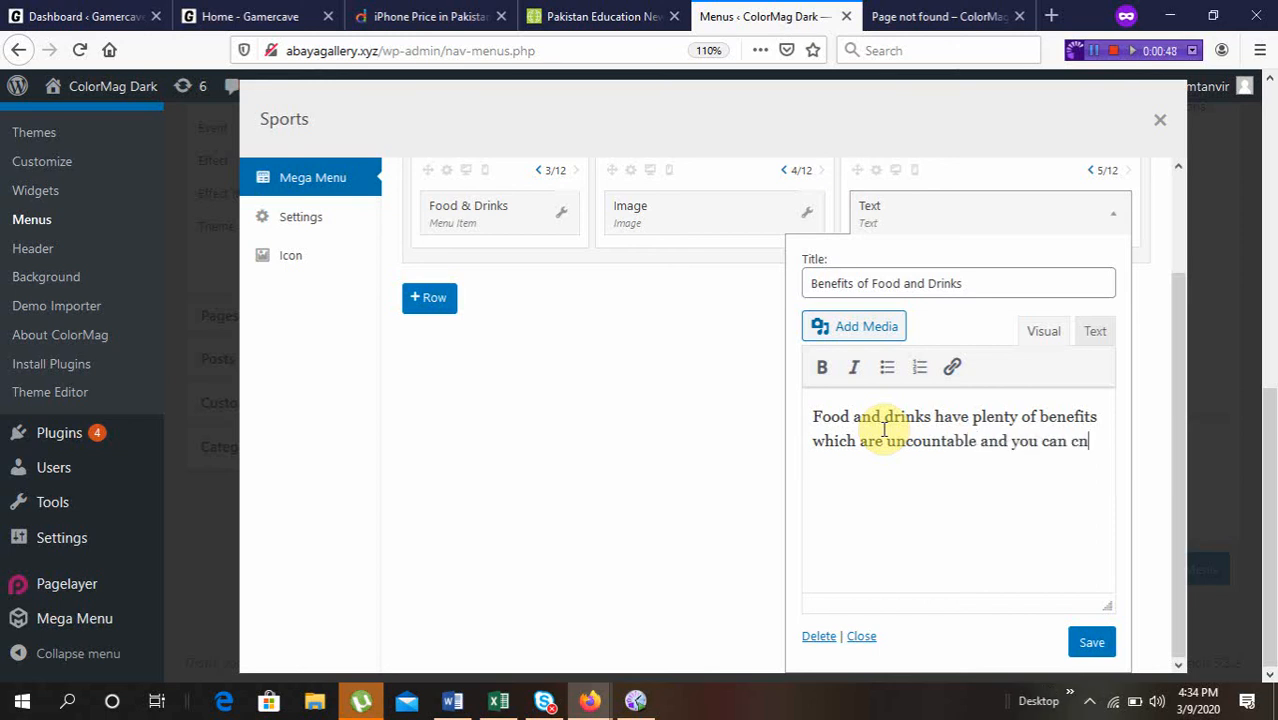
key(BackSpace)
key(BackSpace)
key(BackSpace)
key(BackSpace)
key(BackSpace)
key(BackSpace)
text(ontrol y)
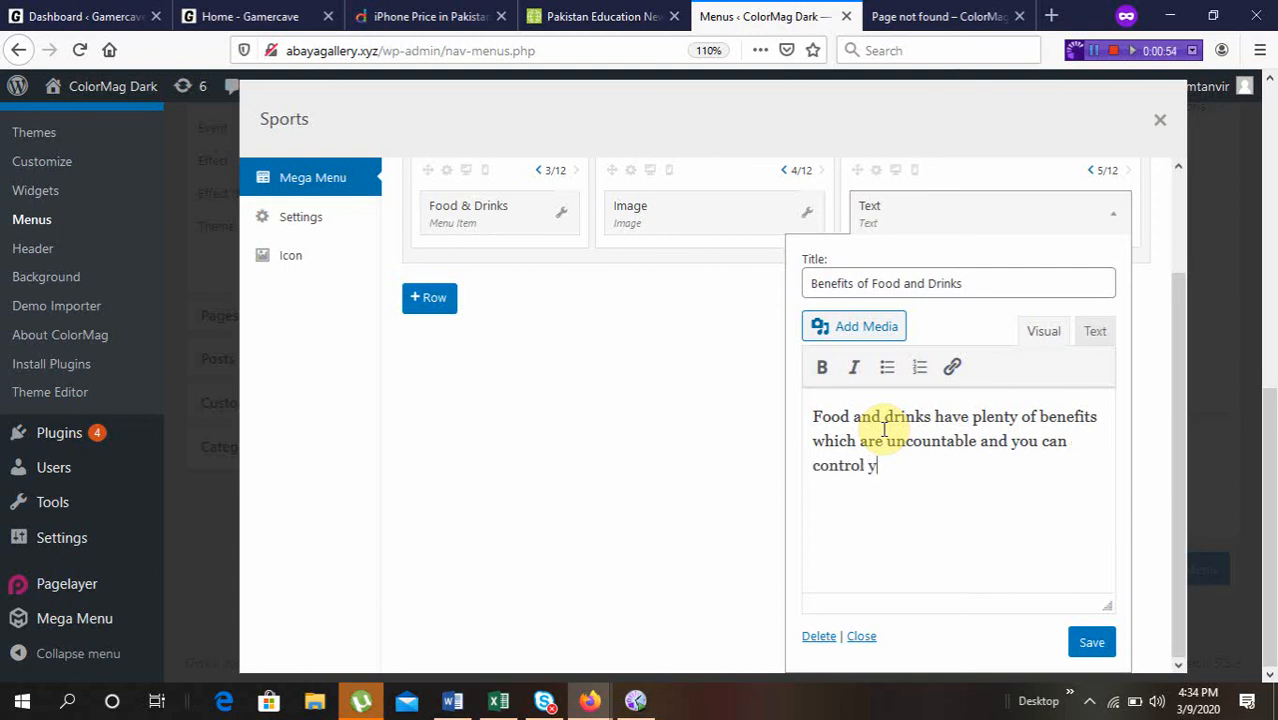
text(our boui)
text(dy )
text(fitr)
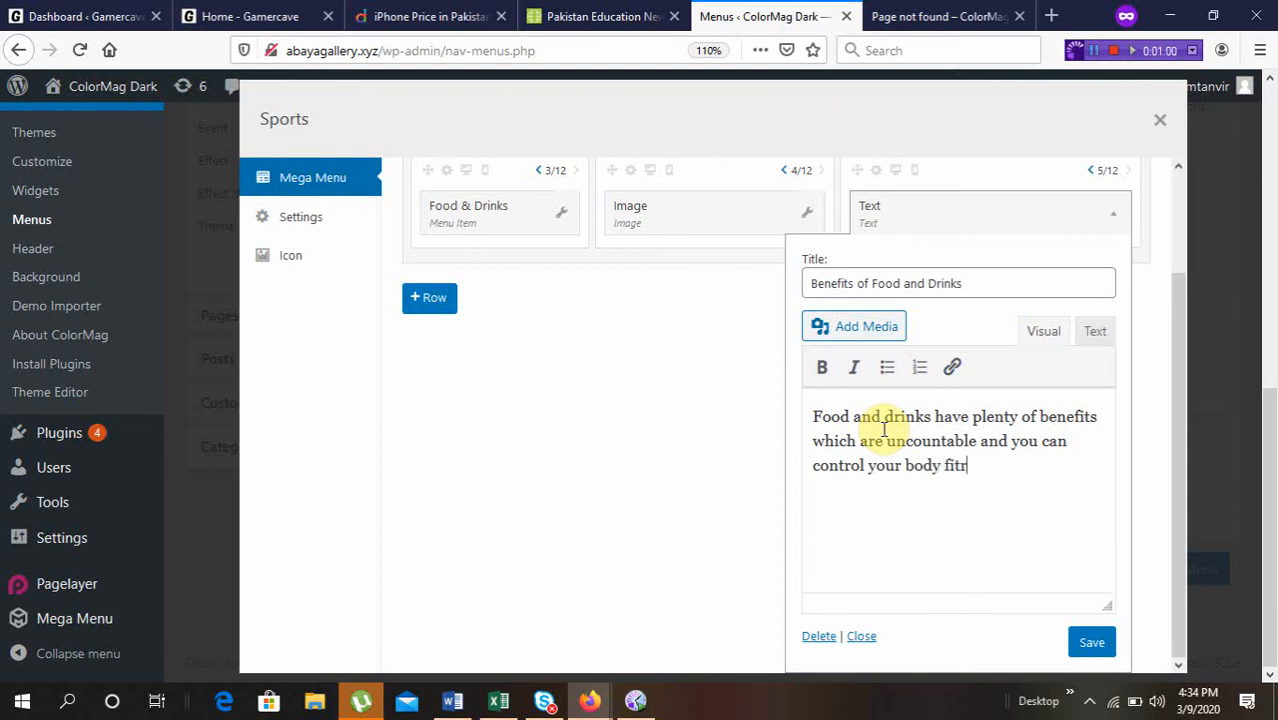
text(ness)
key(BackSpace)
Finish the Text widget's body text with "upto 90% by these two things.".
text(upto 90)
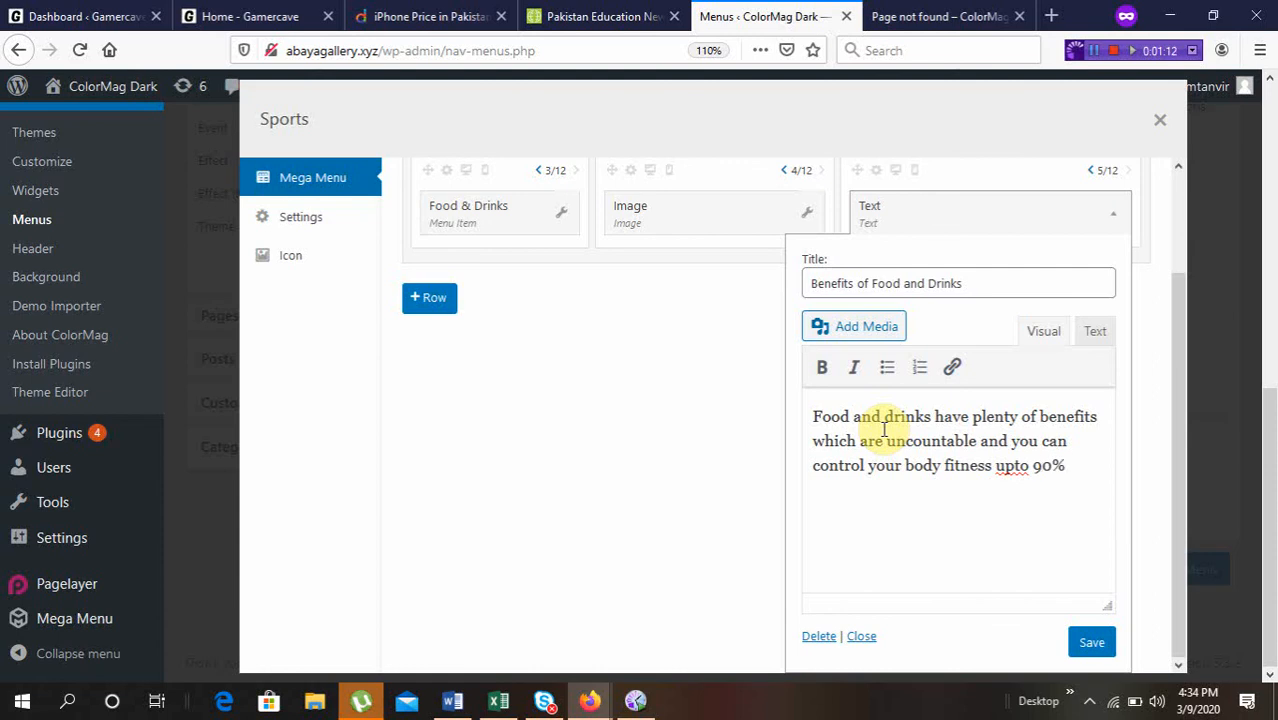
text(% by thi=)
key(BackSpace)
key(BackSpace)
key(BackSpace)
text(ese two )
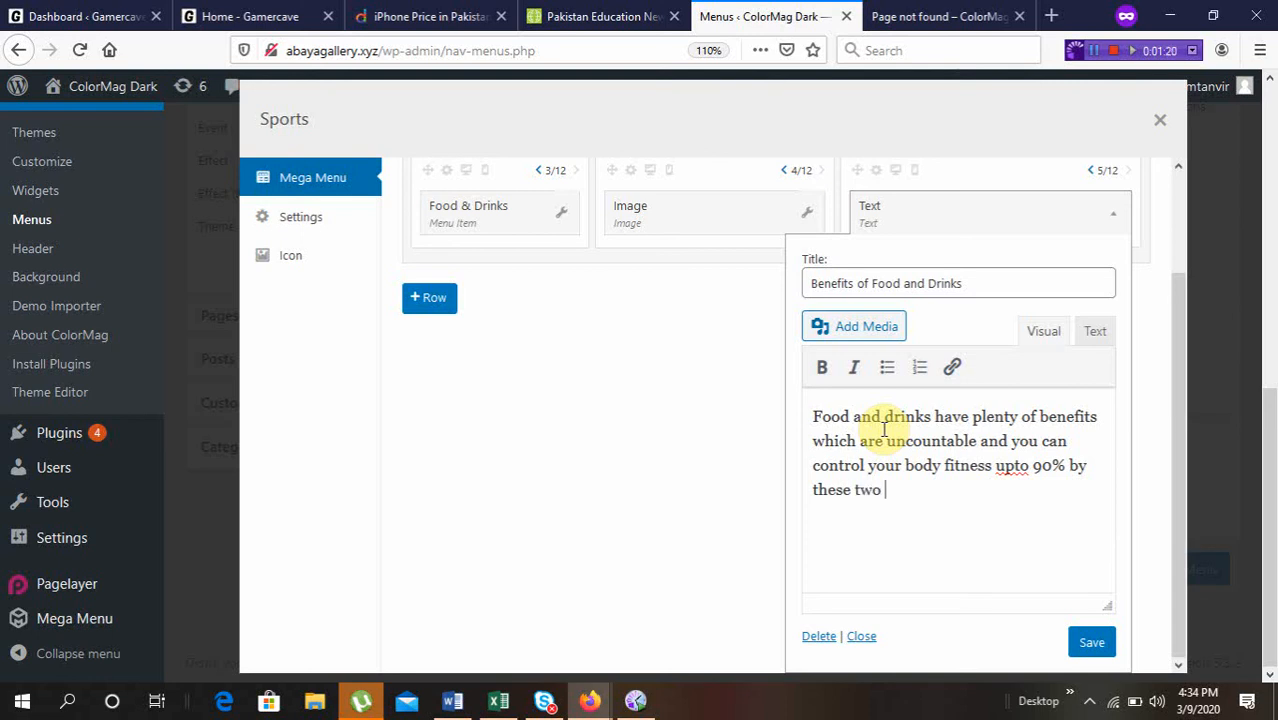
text(thingsw)
key(BackSpace)
text(.)
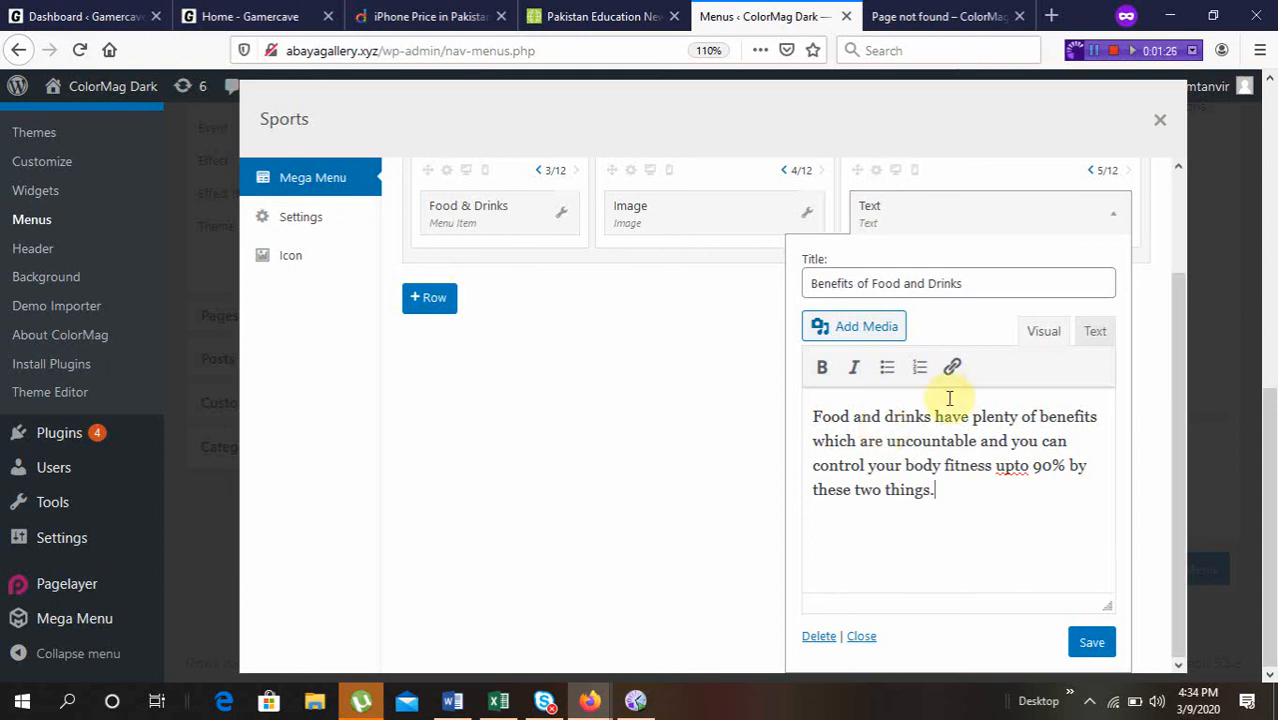
Save the Text widget, close the Sports mega menu editor and save First_Menu.
click(1090, 642)
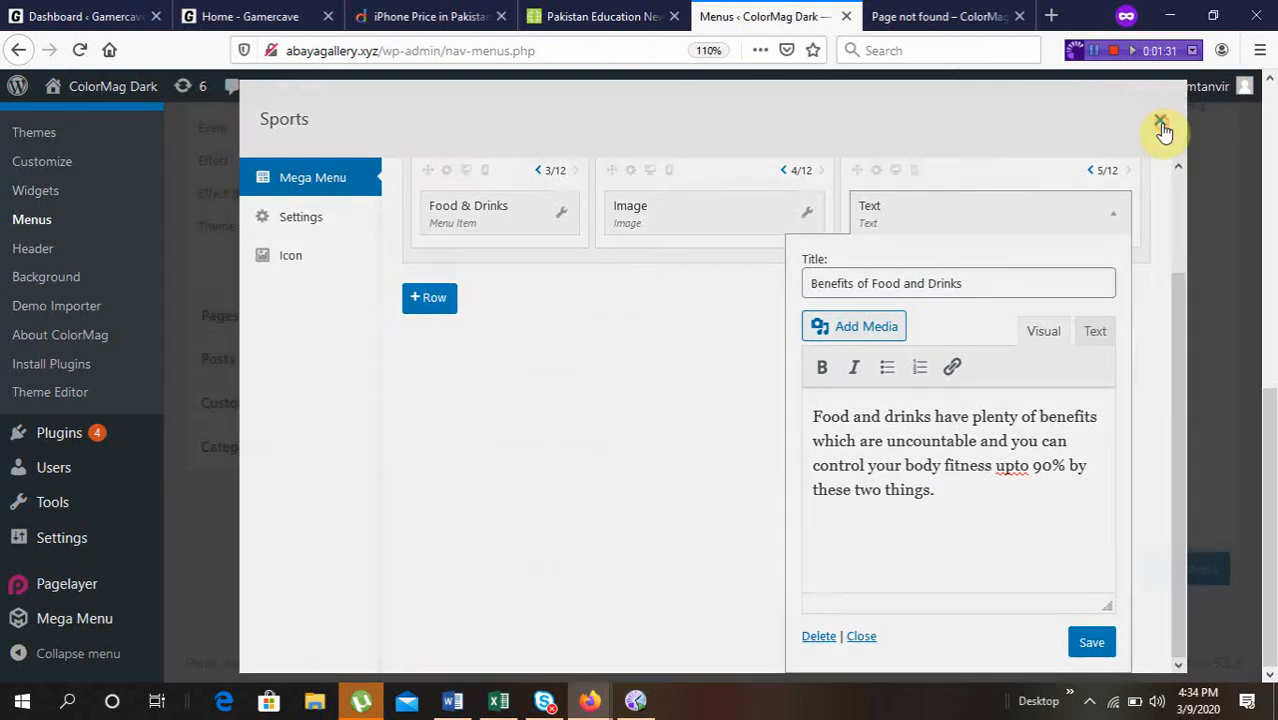
click(1160, 119)
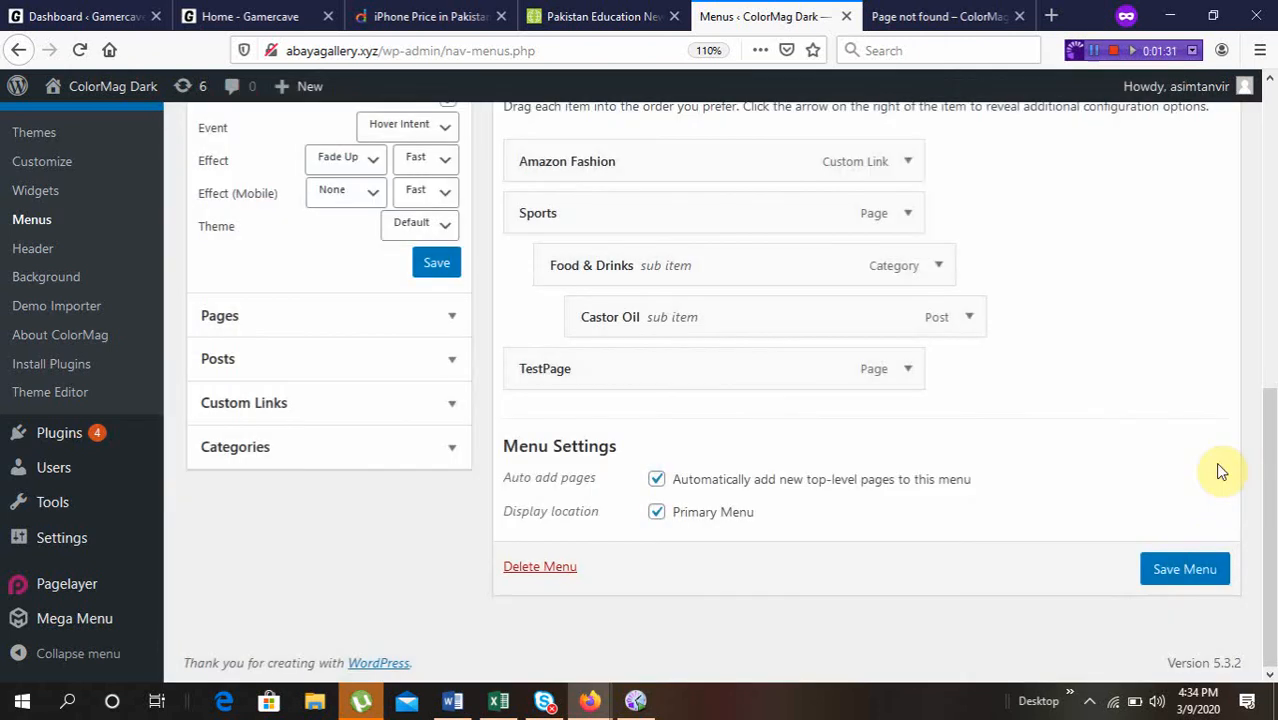
click(1186, 570)
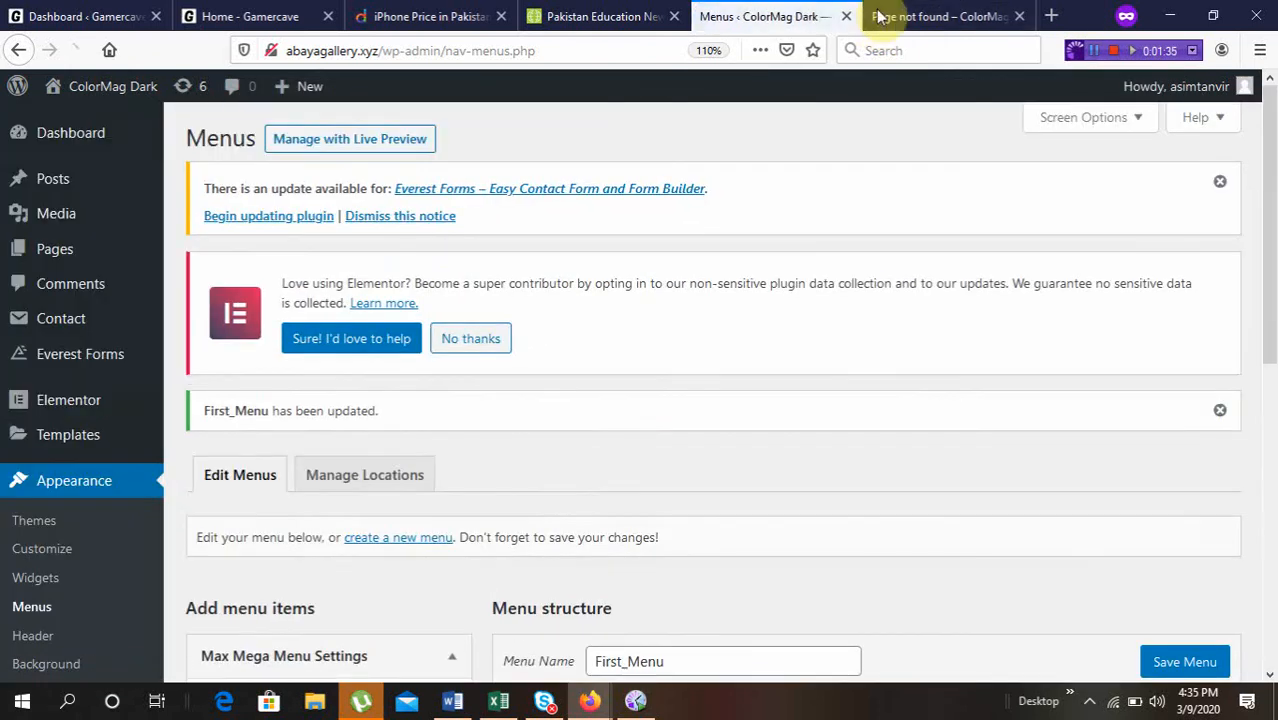
Go to the live site's home page and view the Sports mega menu.
click(878, 17)
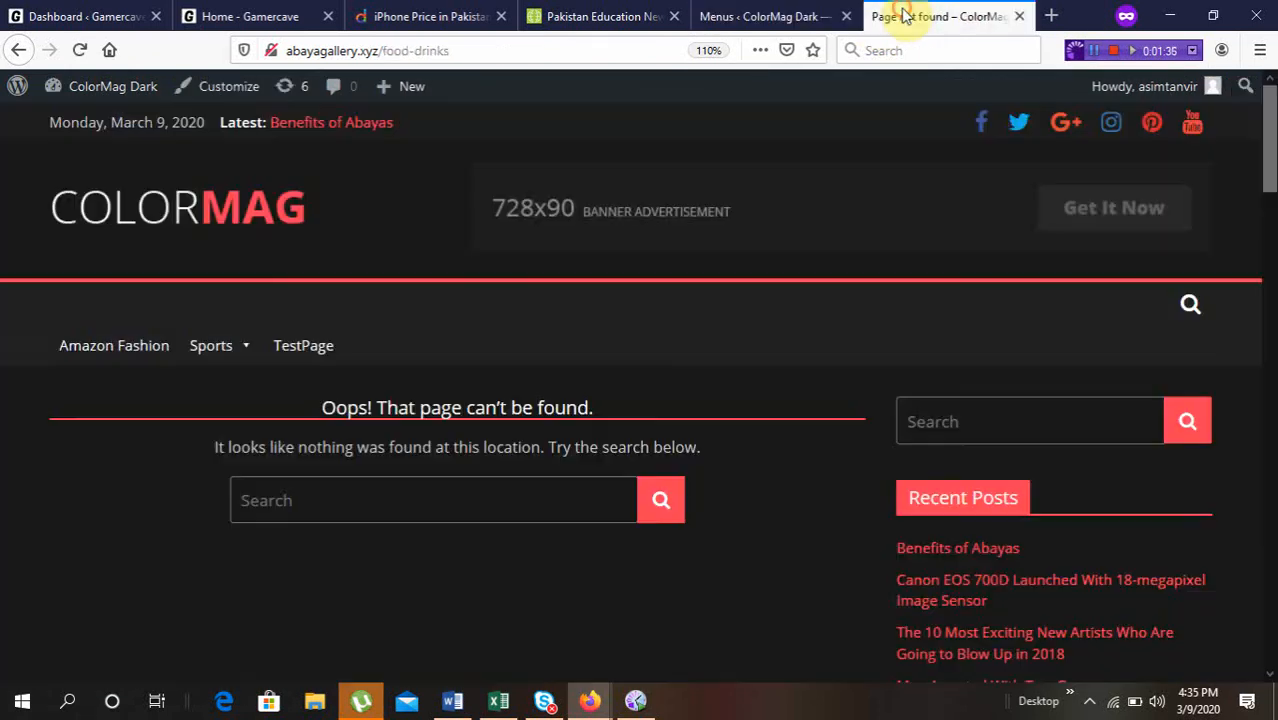
click(232, 230)
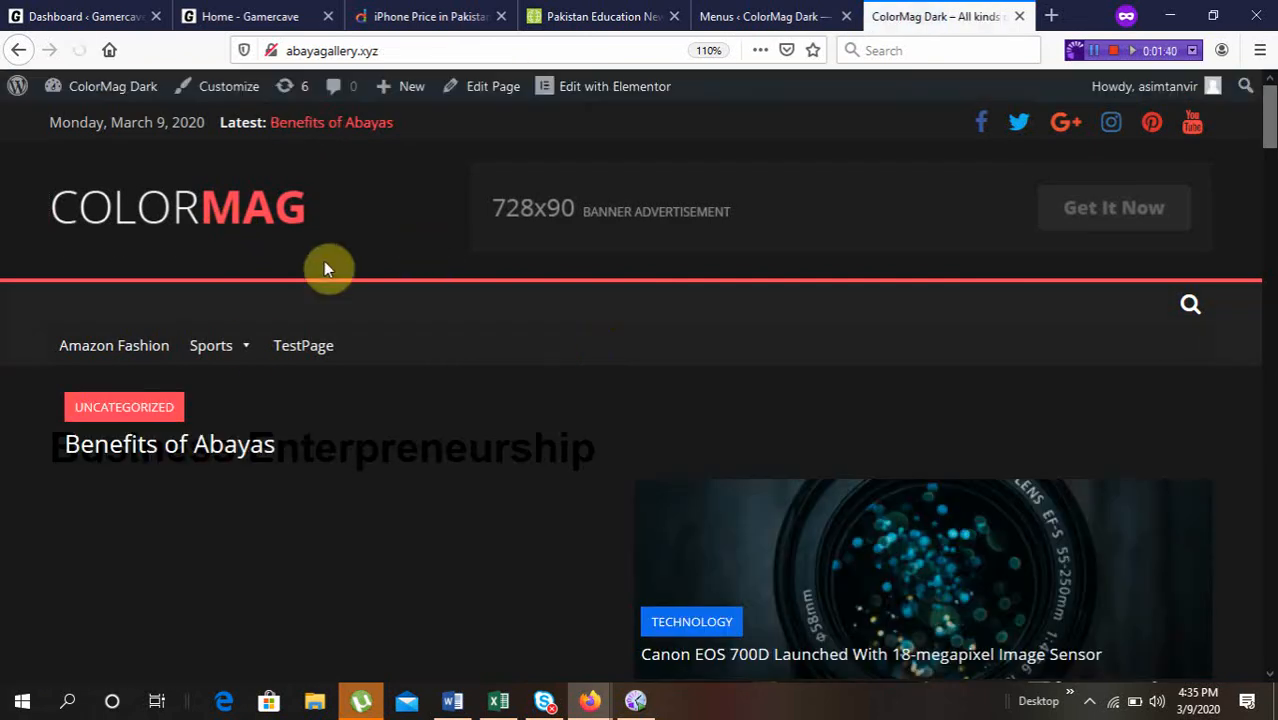
mouse_move(251, 347)
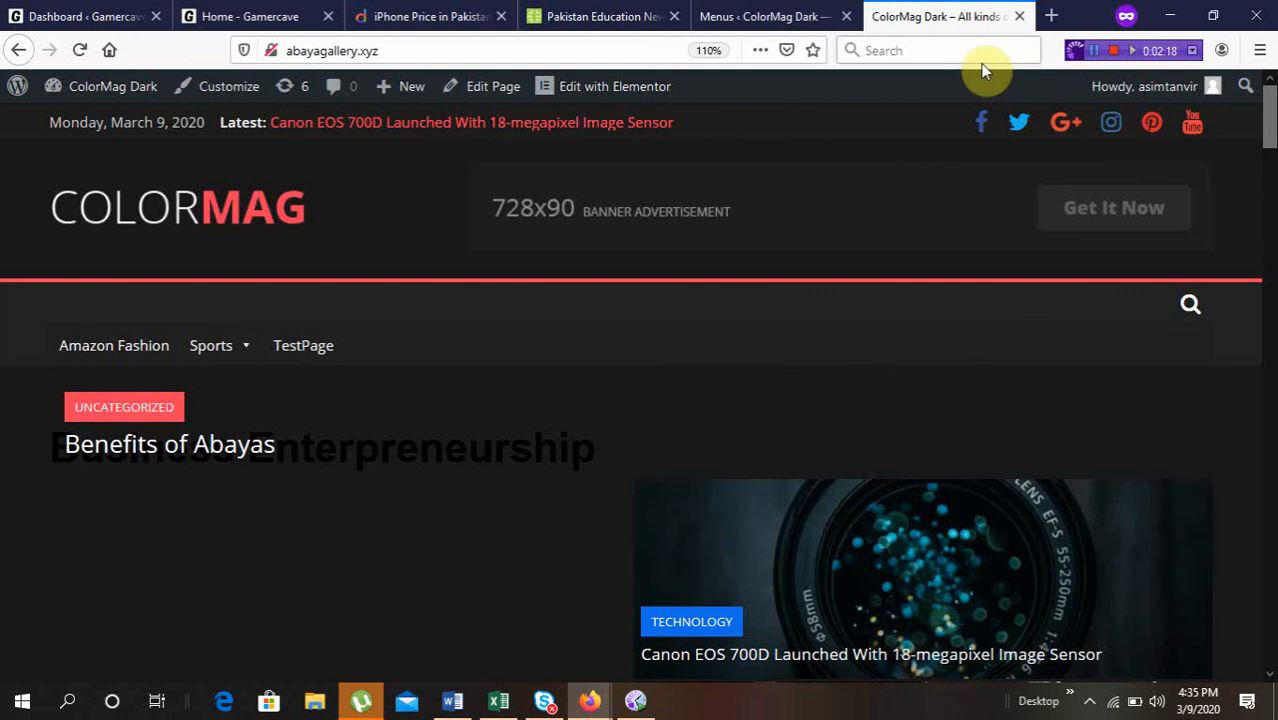
Return to the Menus page and add the Food & Health page to First_Menu.
click(783, 18)
scroll(640, 380, down, 5)
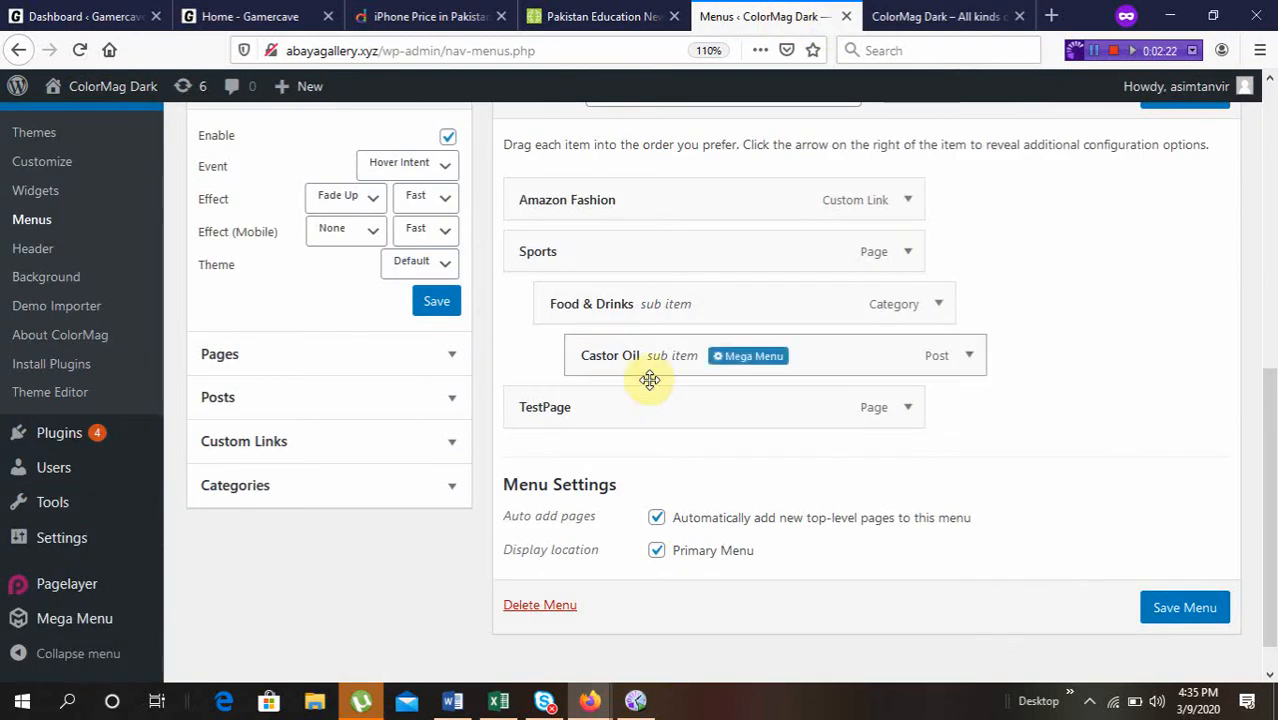
scroll(490, 243, up, 4)
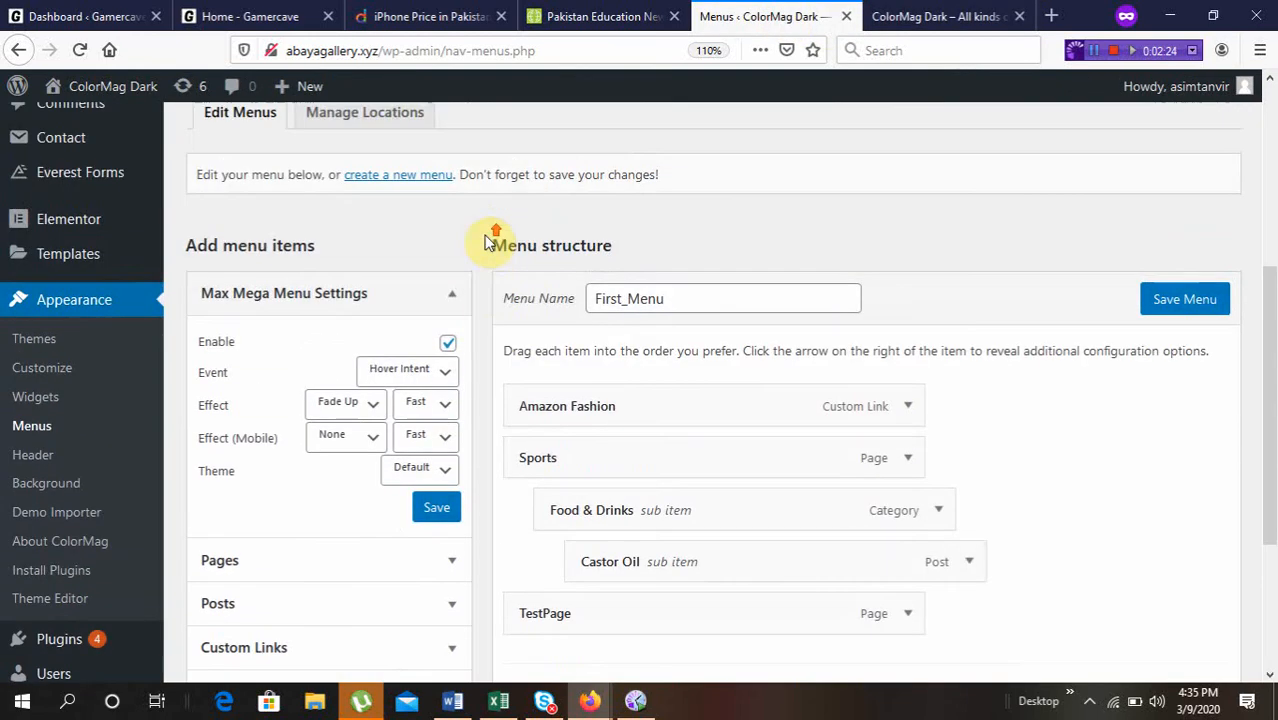
scroll(449, 430, down, 3)
click(451, 404)
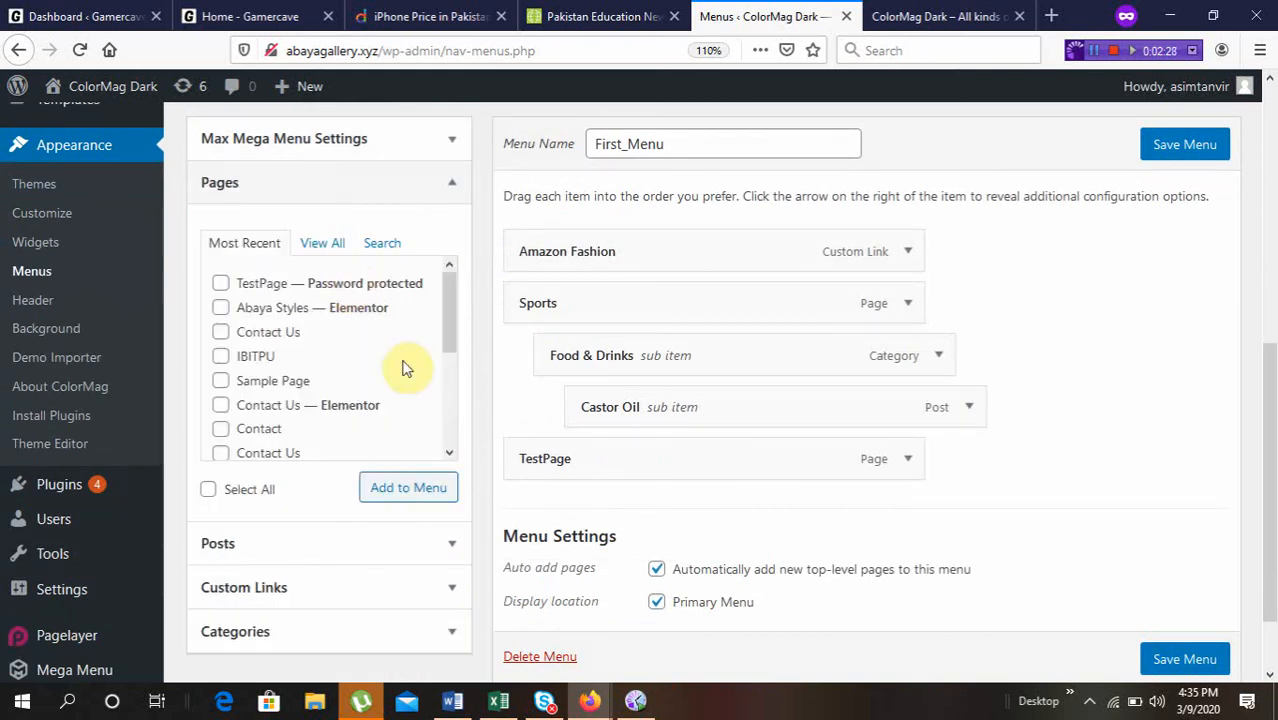
click(449, 453)
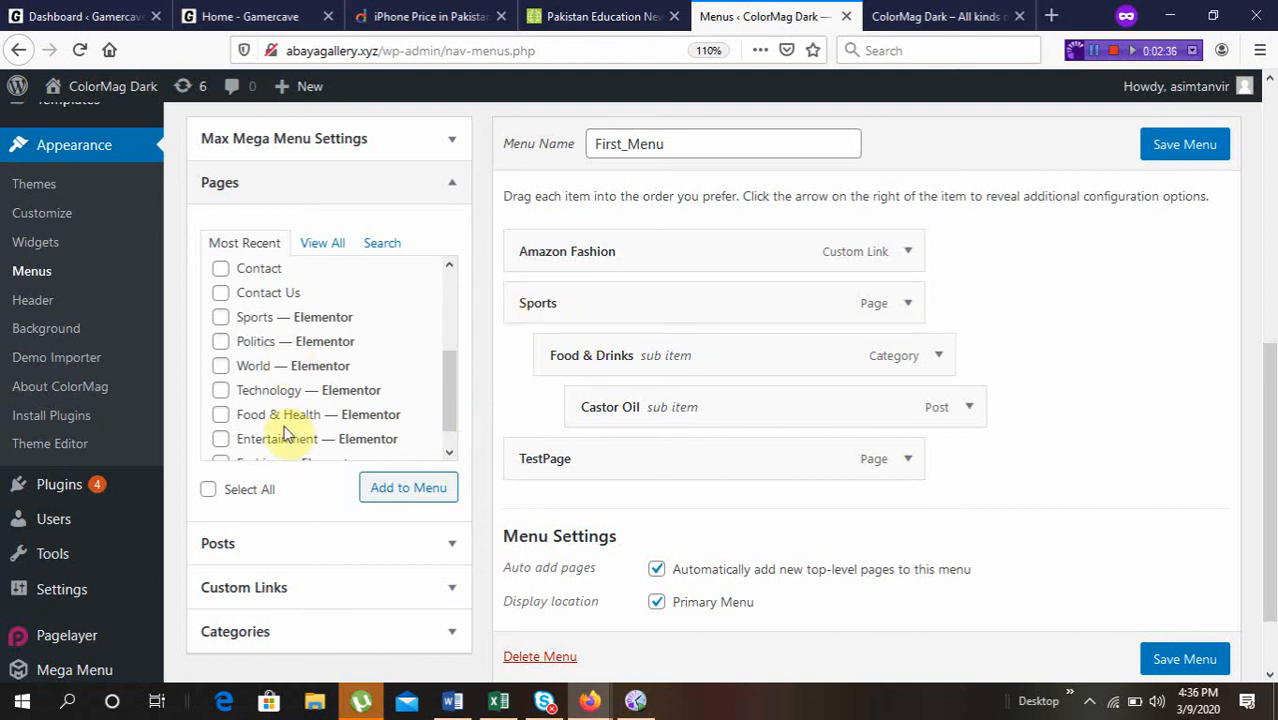
click(221, 419)
click(414, 494)
click(414, 494)
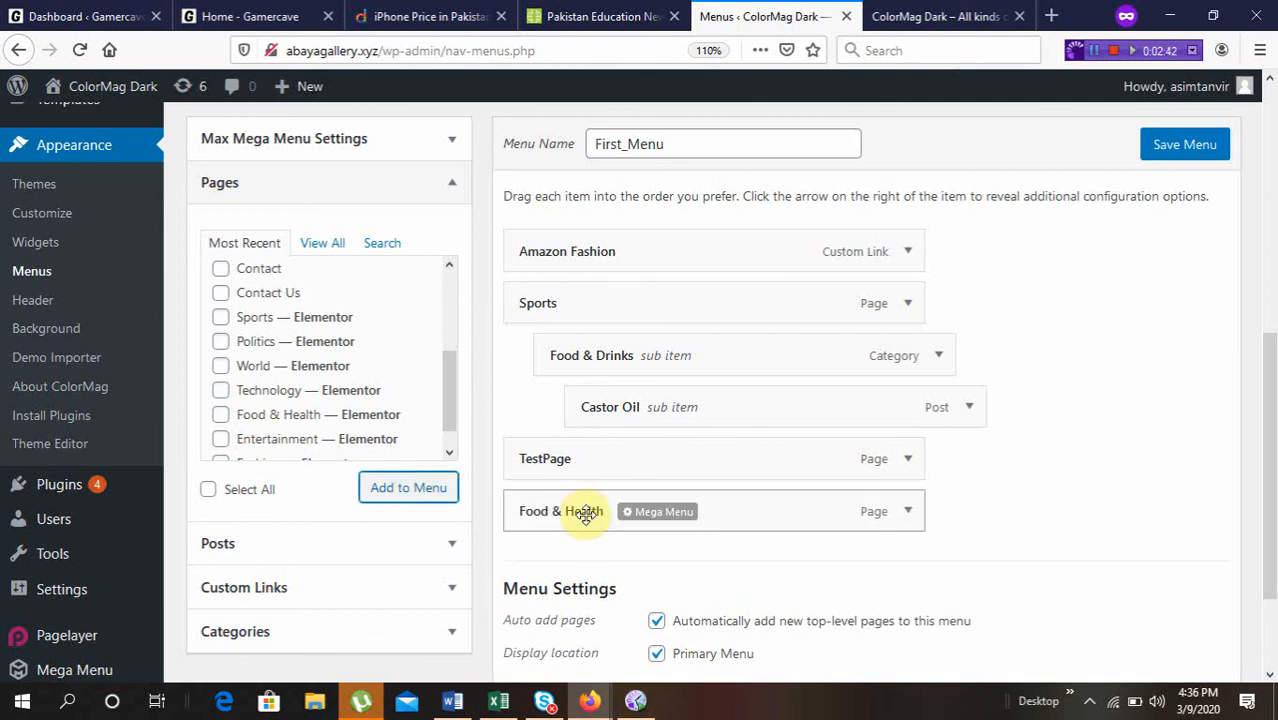
Nest Food & Health under Food & Drinks, directly below Castor Oil, and save the menu.
mouse_move(584, 514)
mouse_down()
mouse_move(599, 442)
mouse_move(665, 443)
mouse_move(597, 460)
mouse_move(641, 452)
mouse_up()
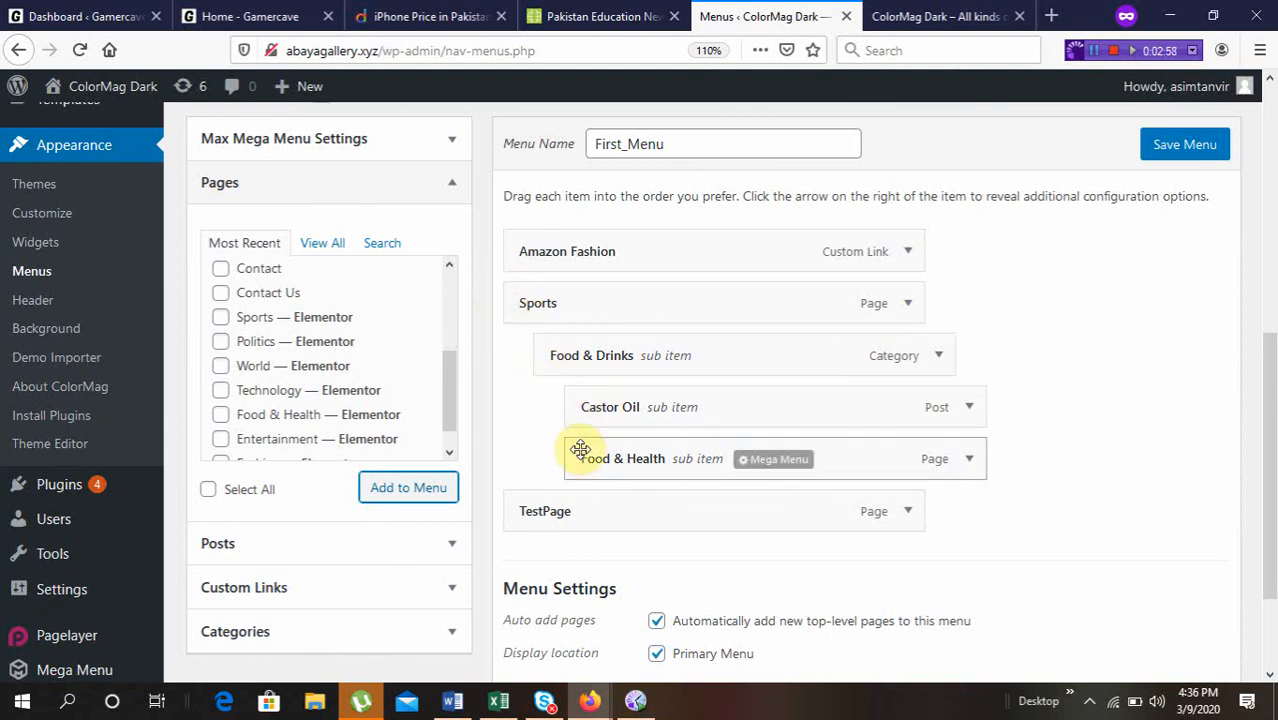
click(1172, 154)
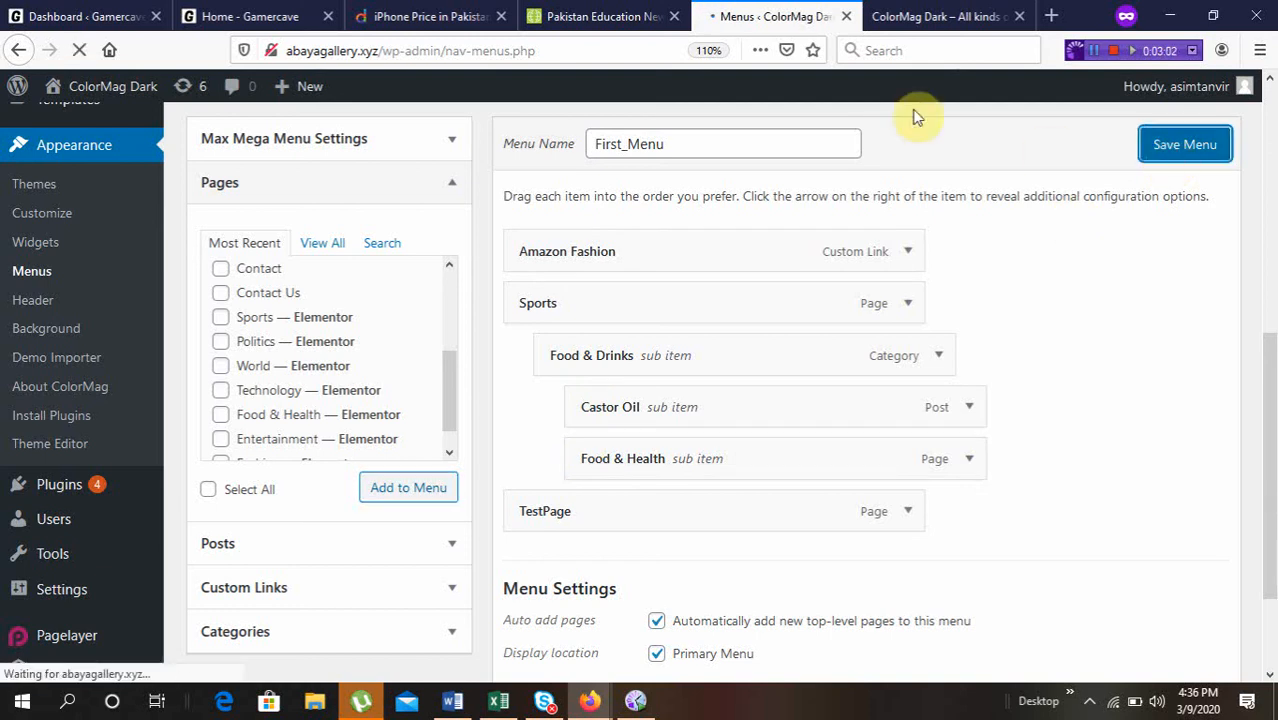
Reload the live site's home page and check the Sports mega menu for the Food & Health entry.
click(945, 16)
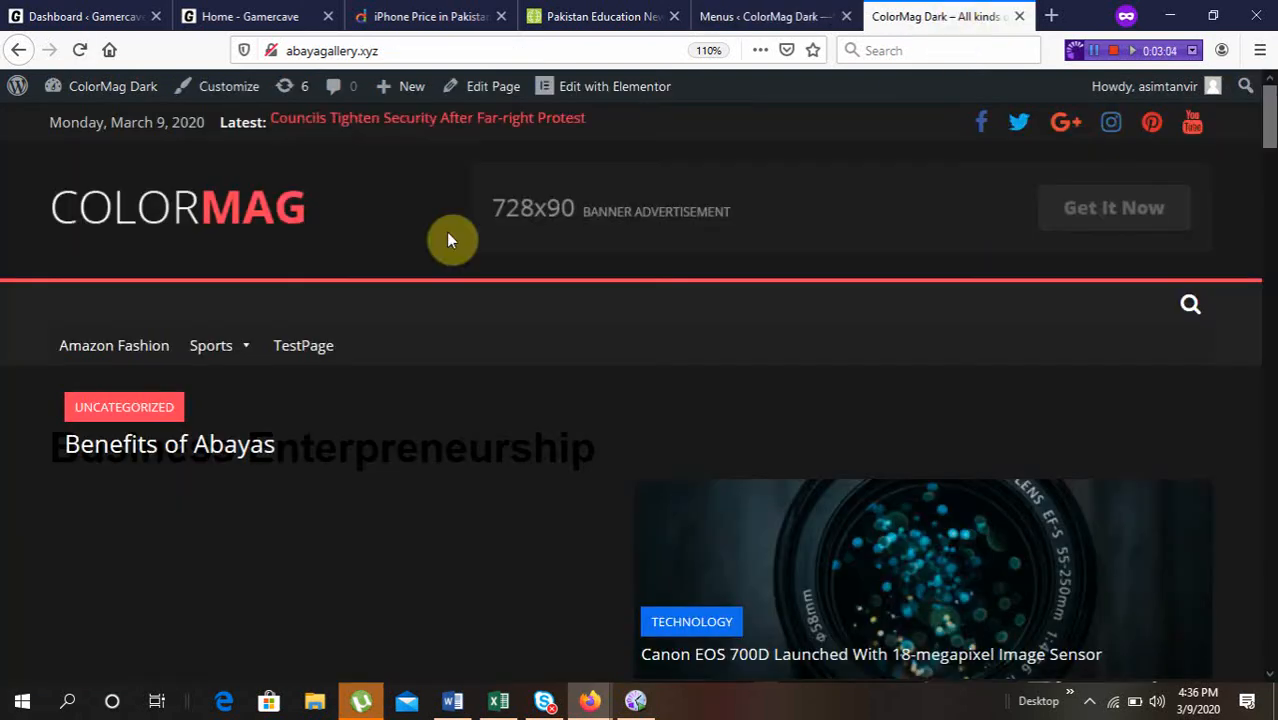
mouse_move(223, 350)
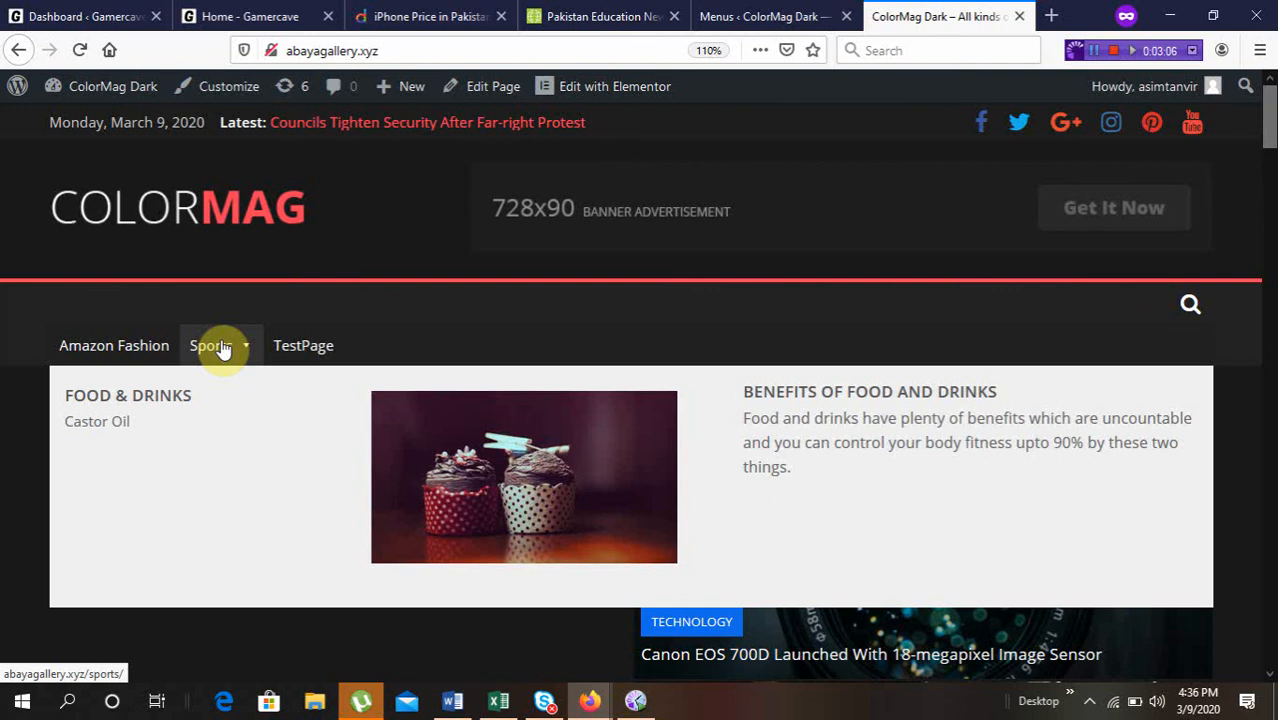
click(79, 50)
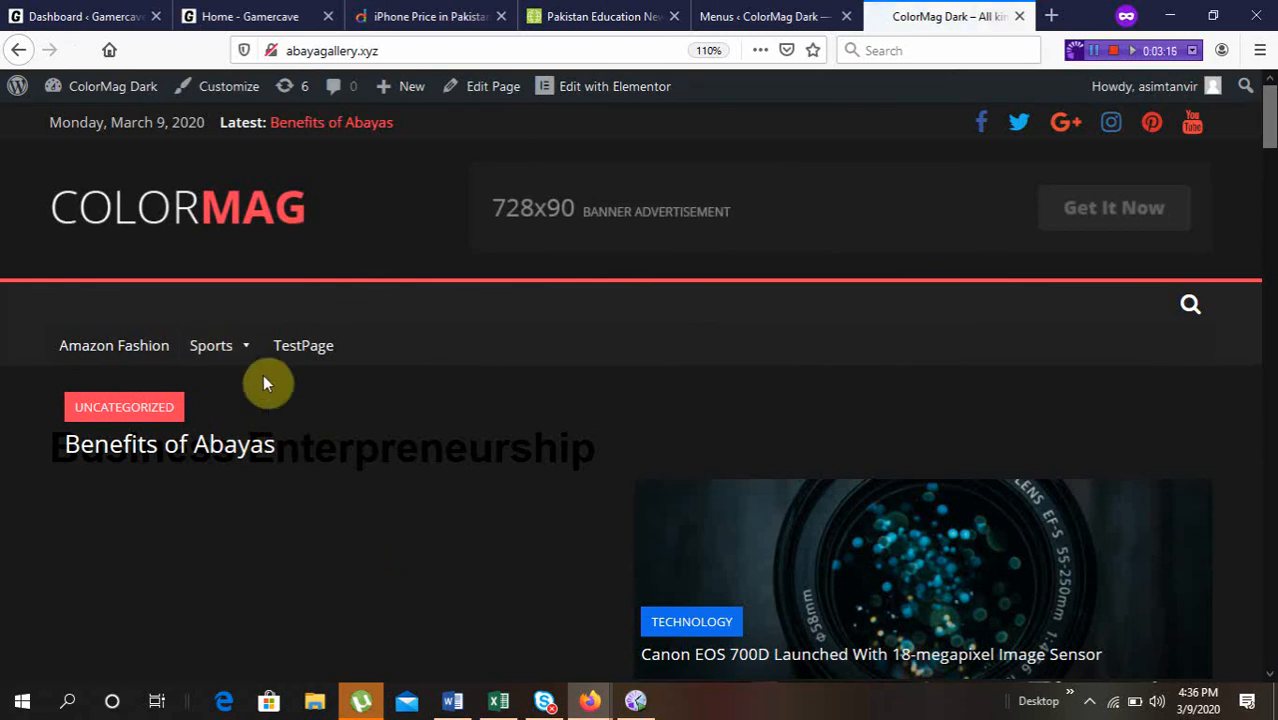
mouse_move(255, 347)
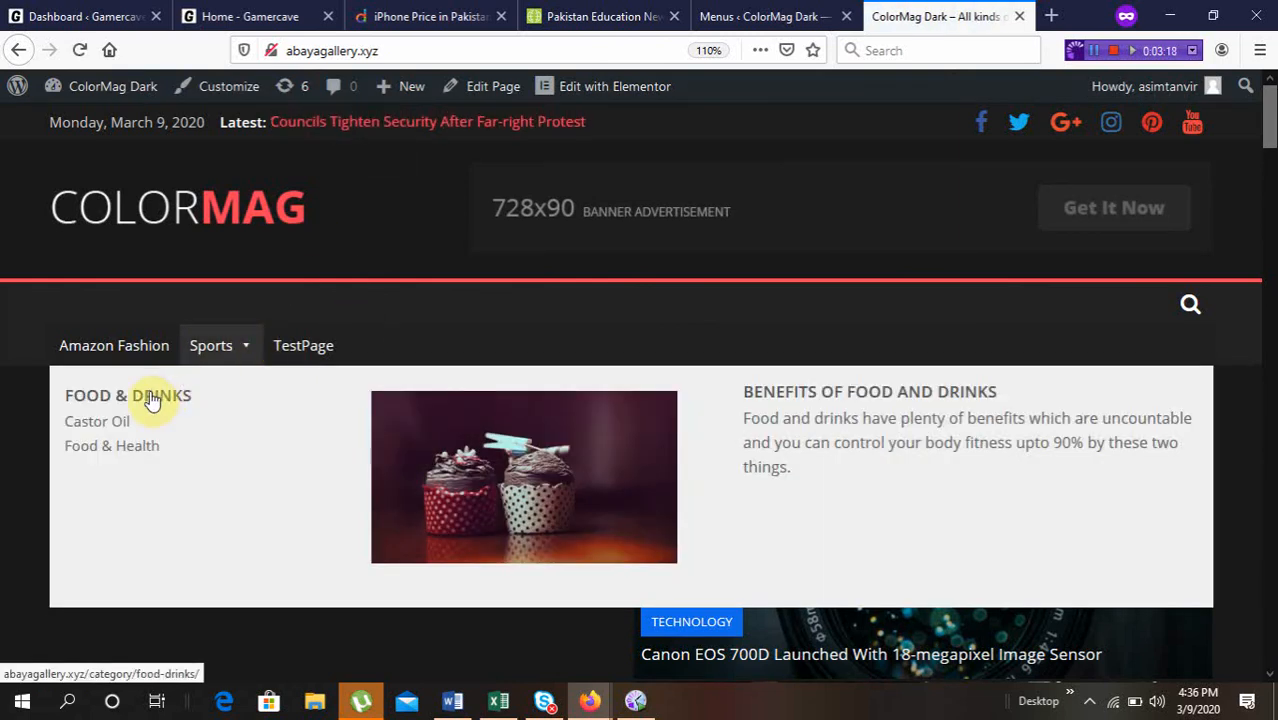